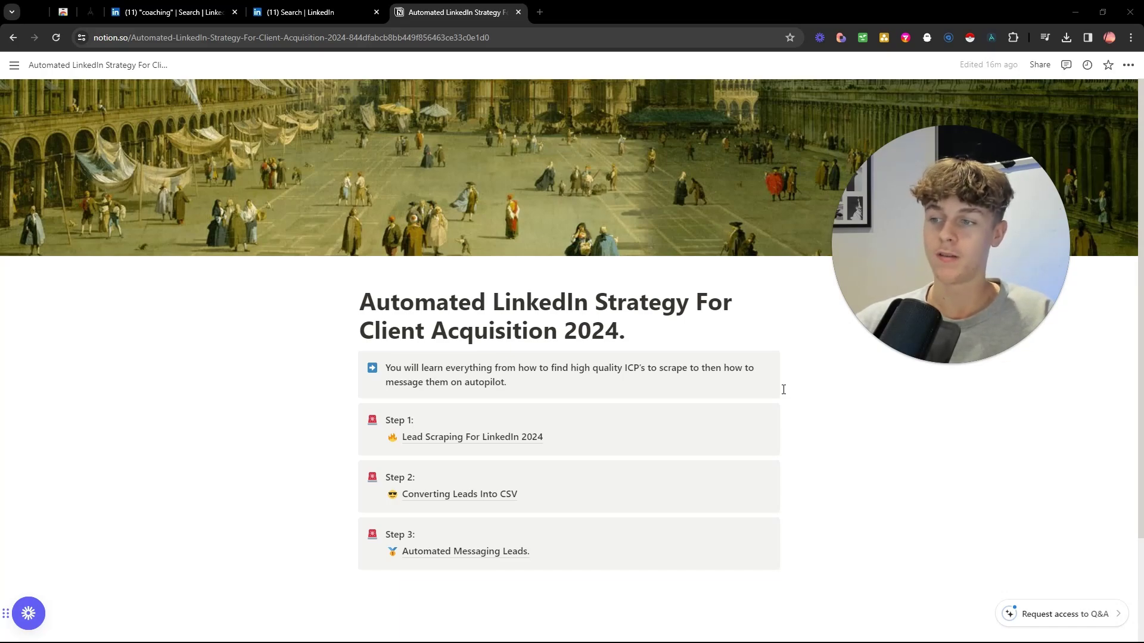
Open the Lead Scraping For LinkedIn 2024 page, read its instructions, then go to LinkedIn's coaching results.
click(497, 438)
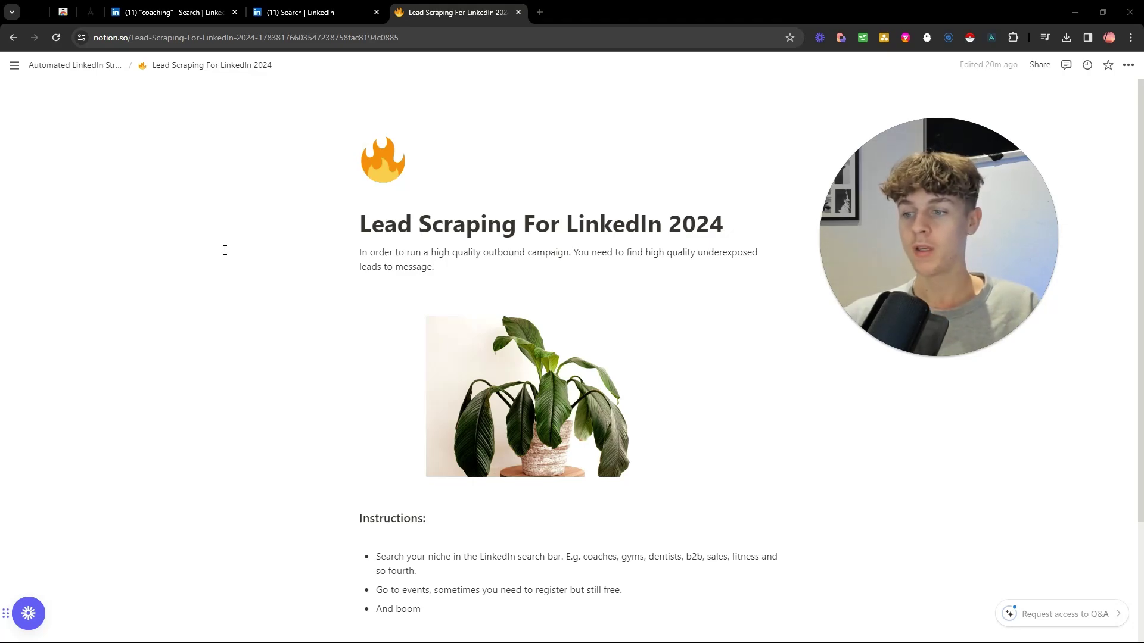
scroll(360, 376, down, 1)
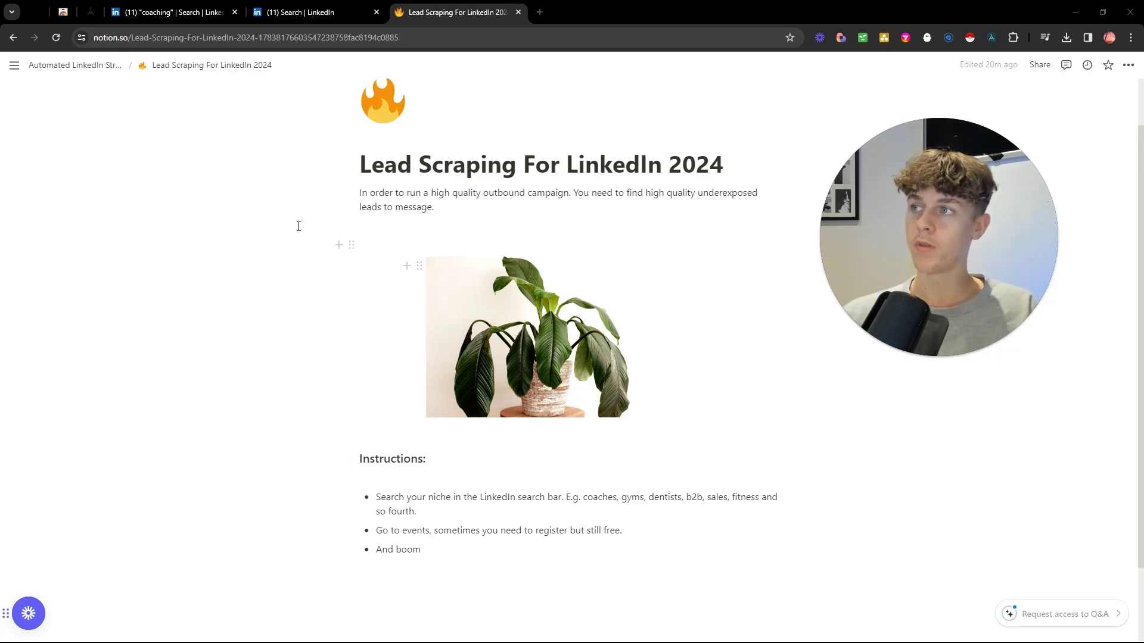
click(189, 12)
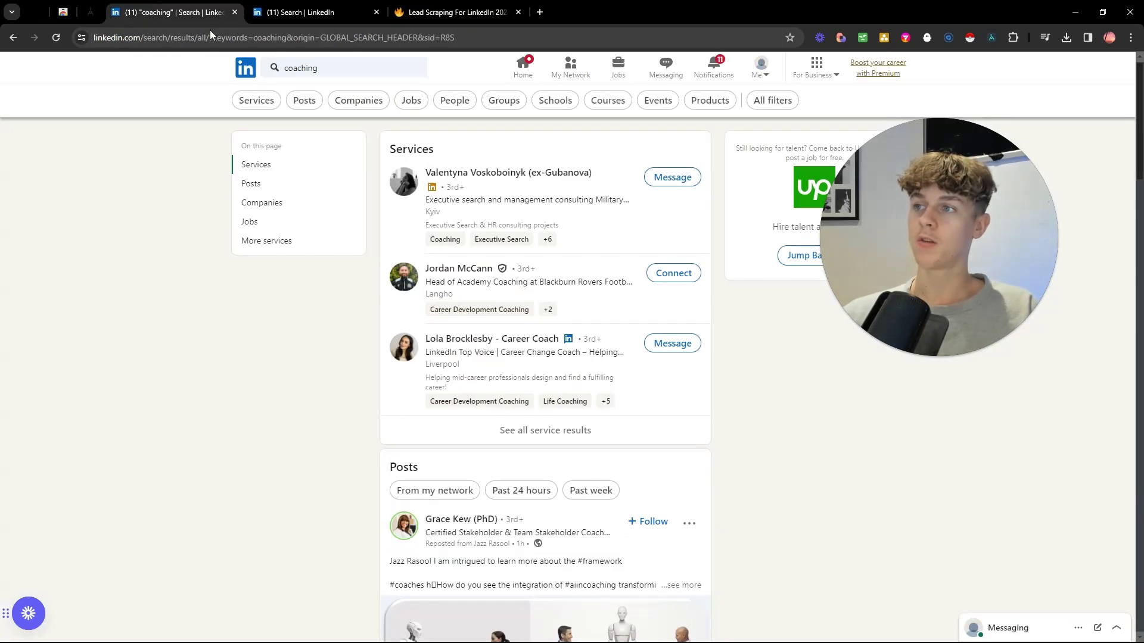
Filter the 'coaching' search to Events only and browse the roughly 6,600 event results.
click(338, 72)
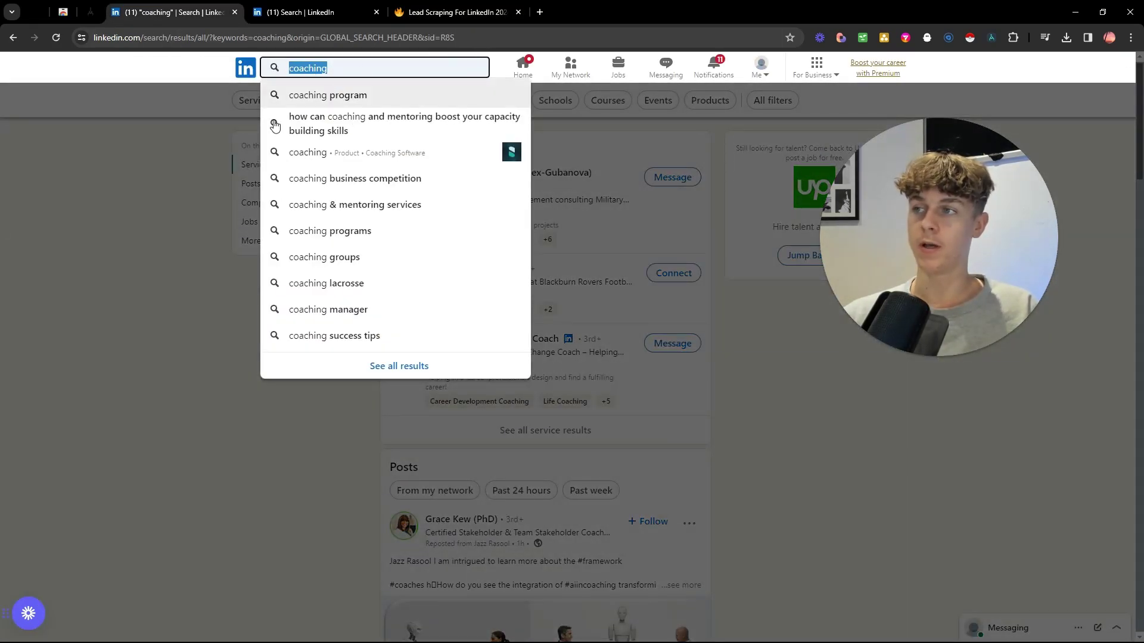
click(186, 183)
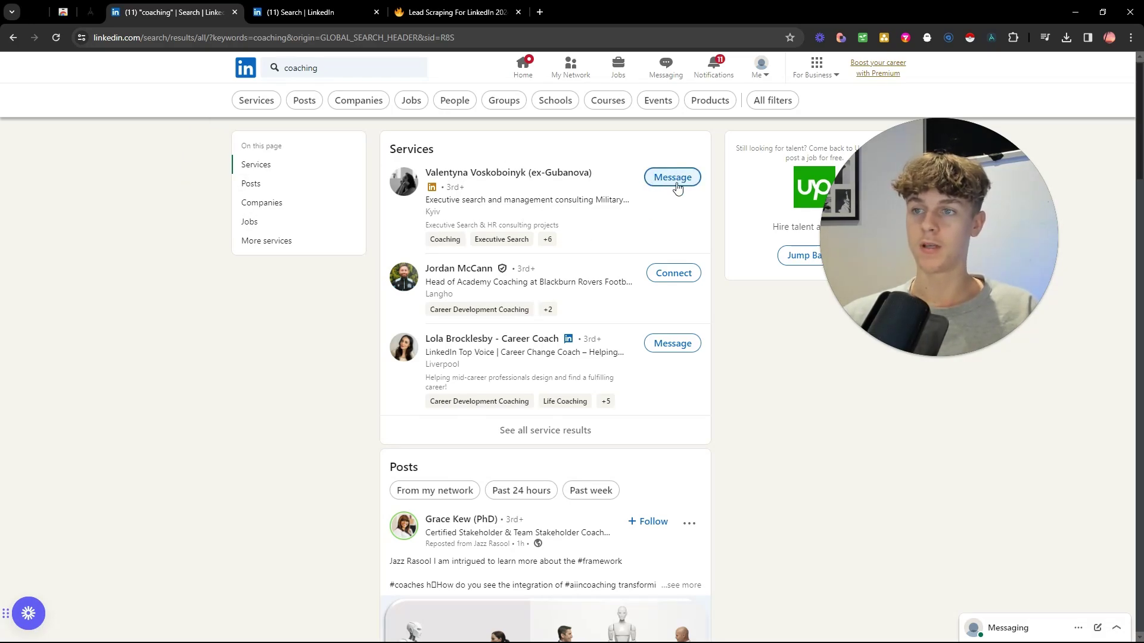
scroll(668, 272, down, 3)
scroll(562, 236, up, 3)
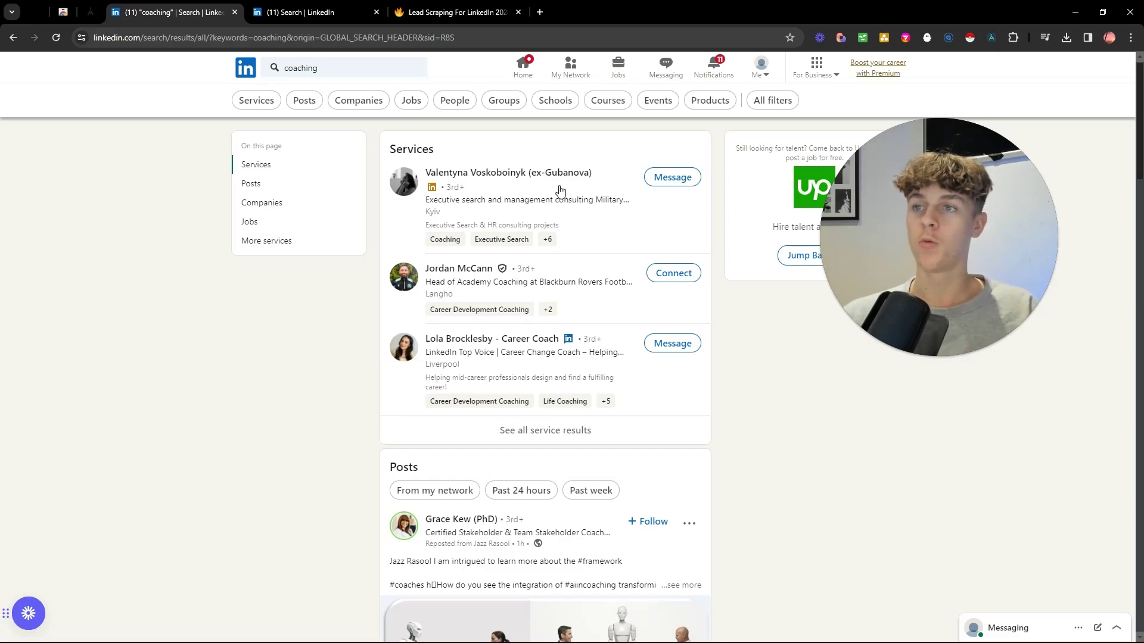
click(655, 102)
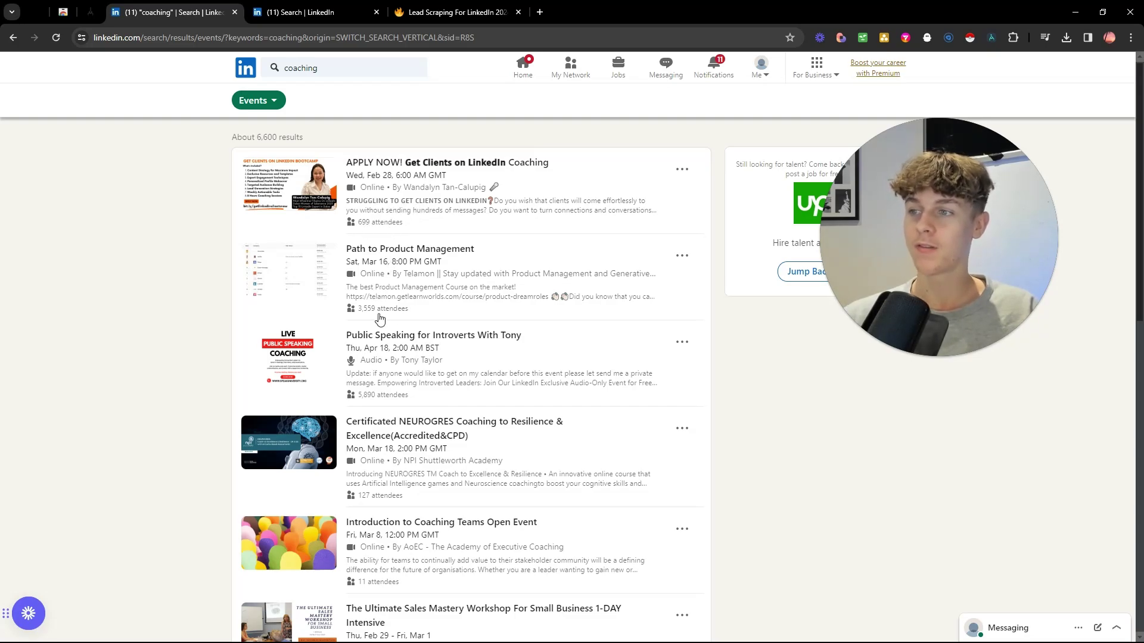
scroll(379, 317, down, 4)
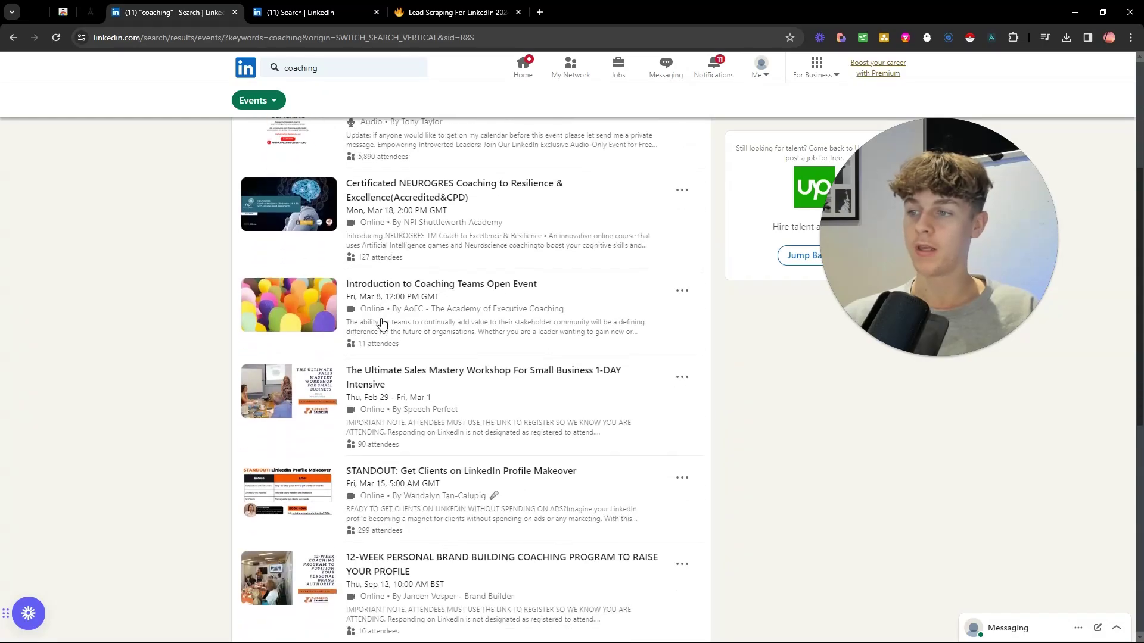
scroll(382, 324, down, 2)
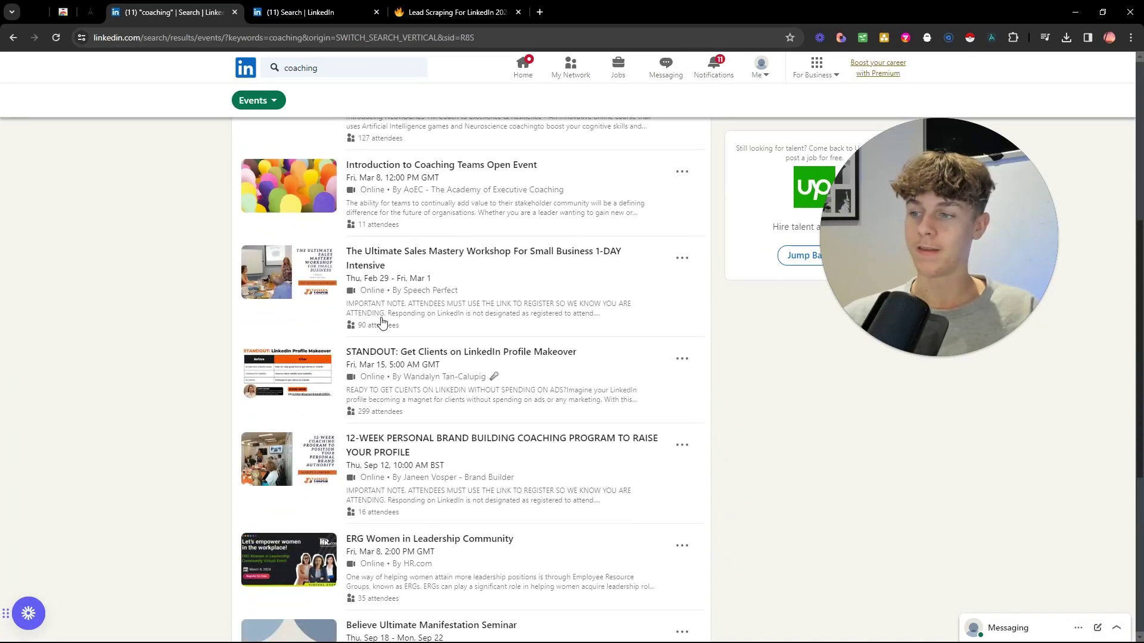
scroll(382, 324, down, 4)
scroll(387, 328, up, 10)
Replace 'coaching' with the recent 'b2b' search and filter it to Events, about 1,800 results.
click(328, 68)
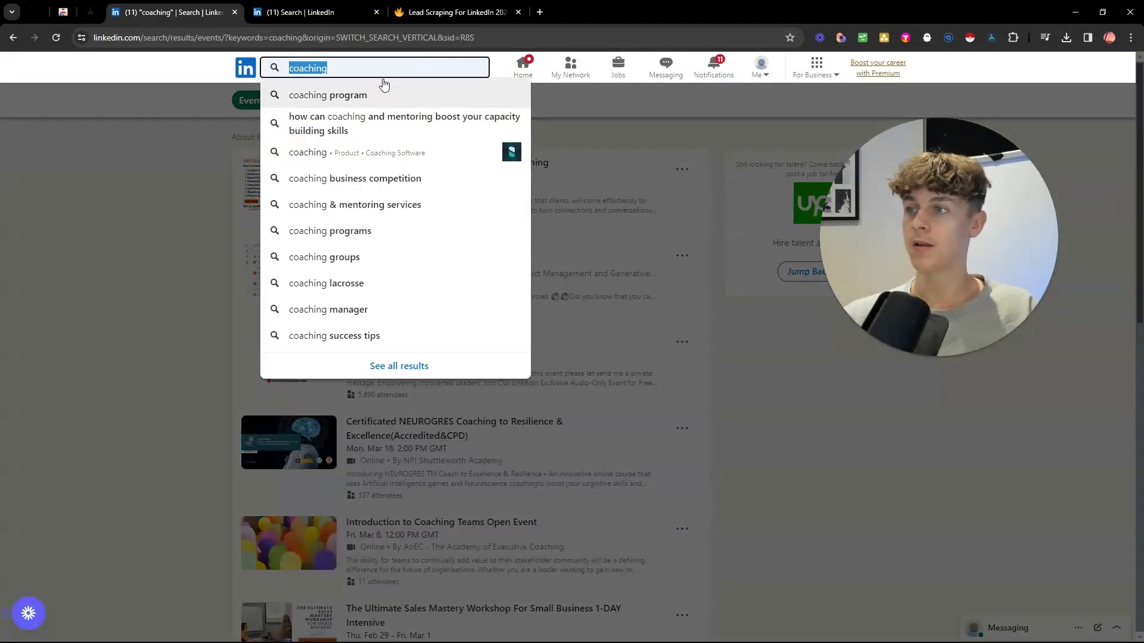
key(BackSpace)
text(b)
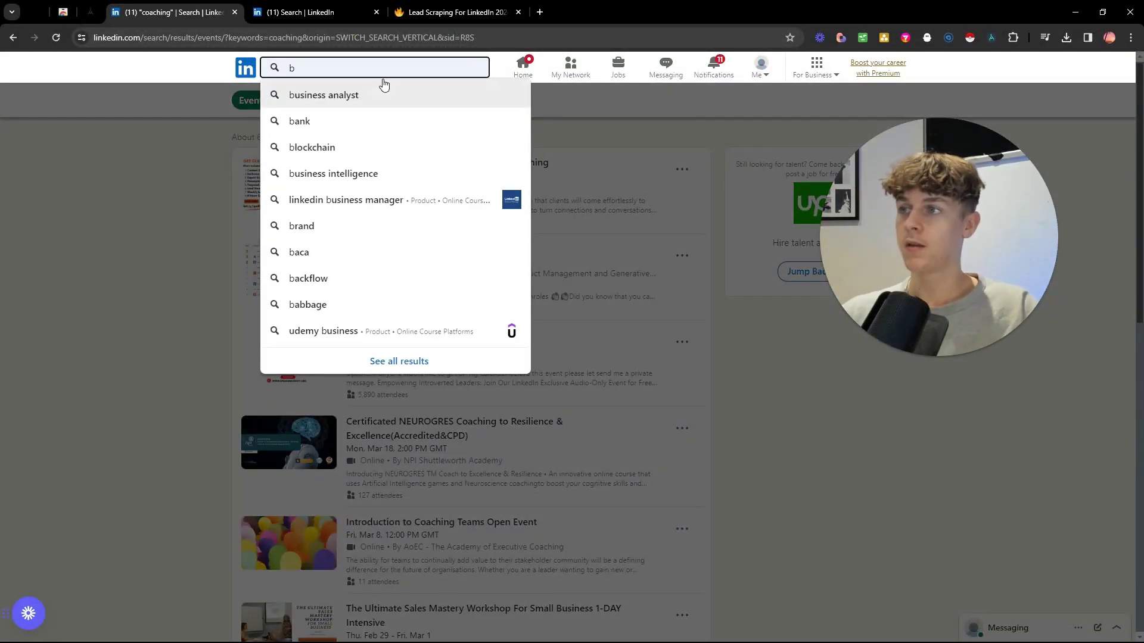
key(BackSpace)
click(308, 220)
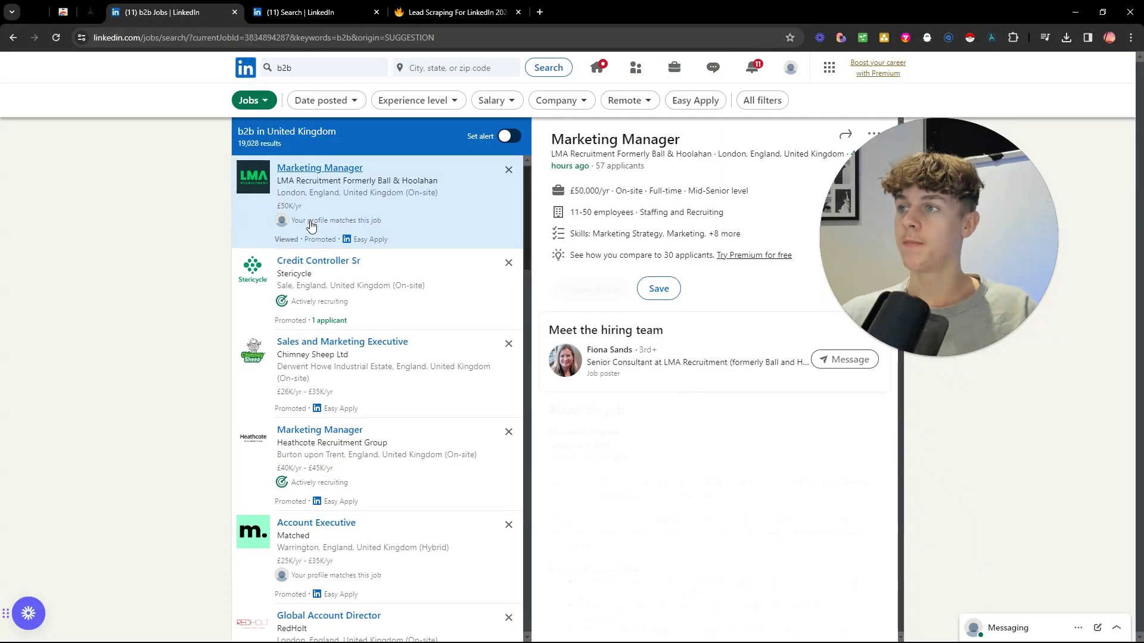
click(269, 101)
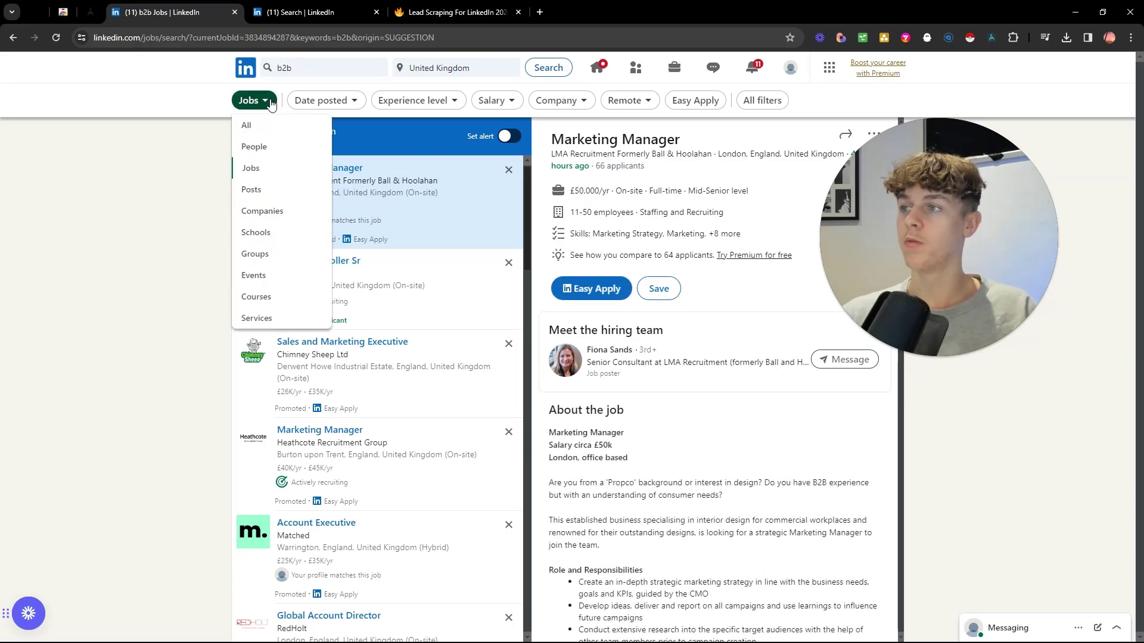
click(263, 275)
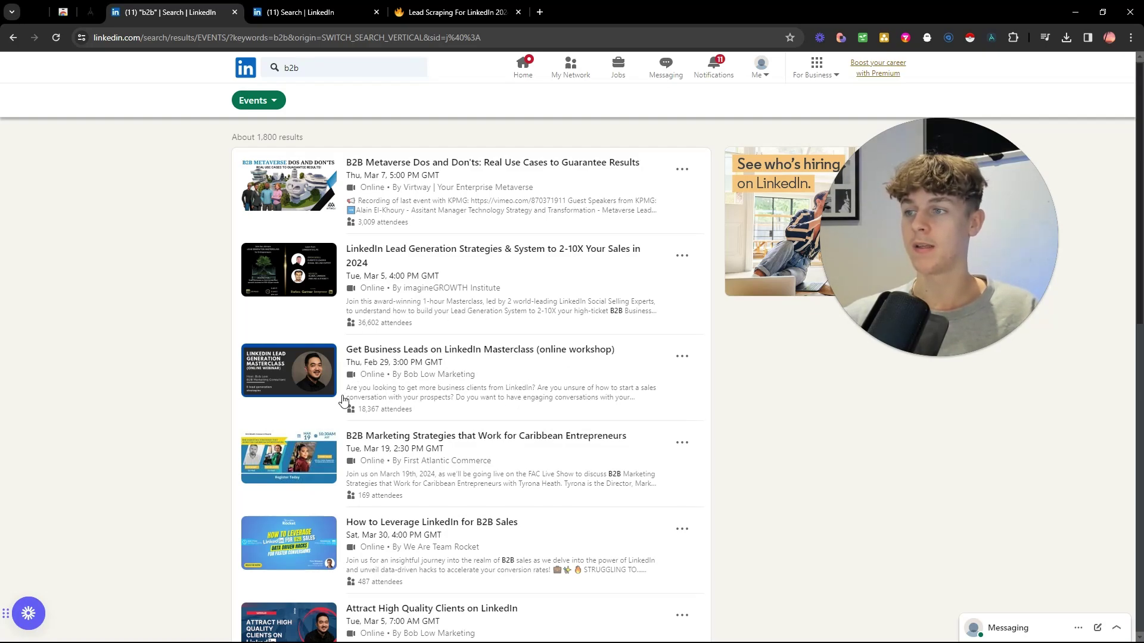
Open the lead generation masterclass event and preview its Registration Form without submitting.
click(408, 252)
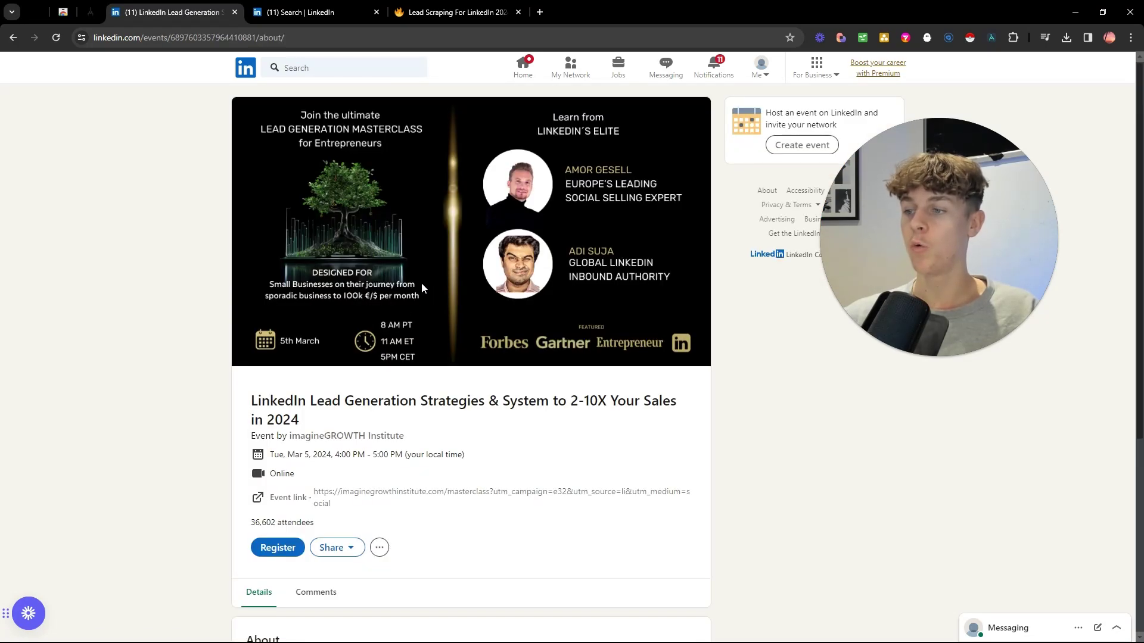
scroll(421, 283, down, 2)
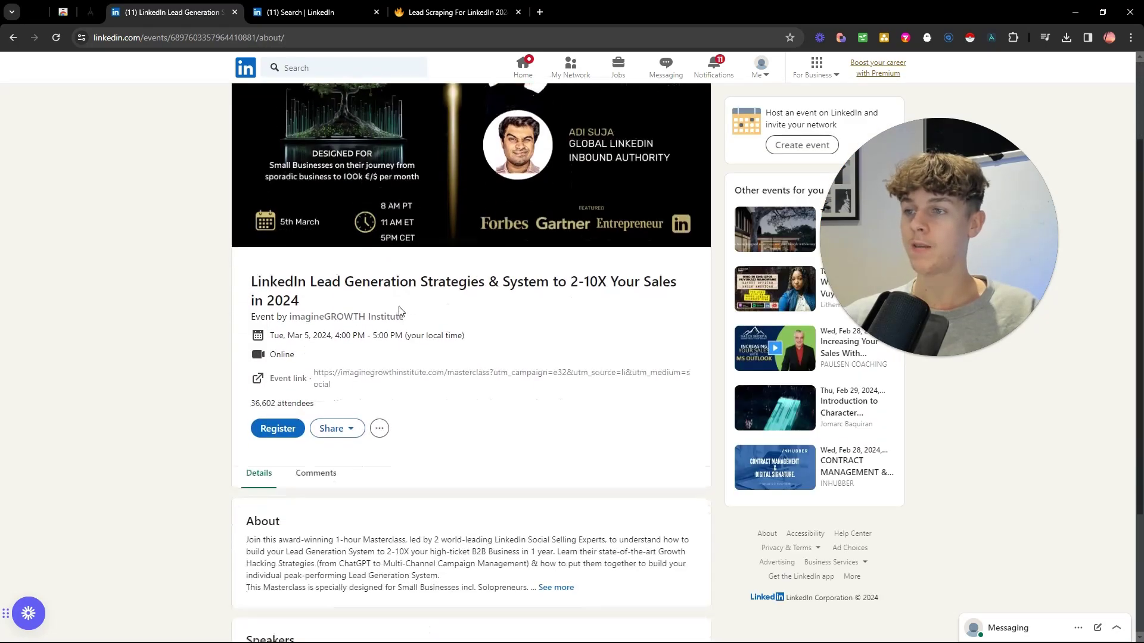
click(275, 429)
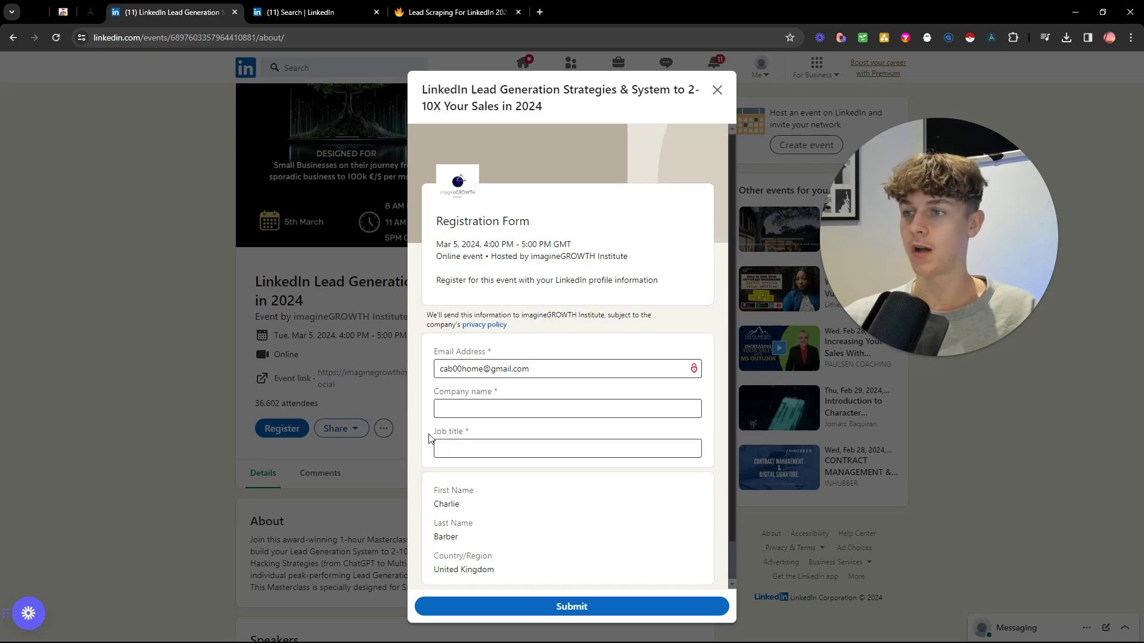
click(189, 391)
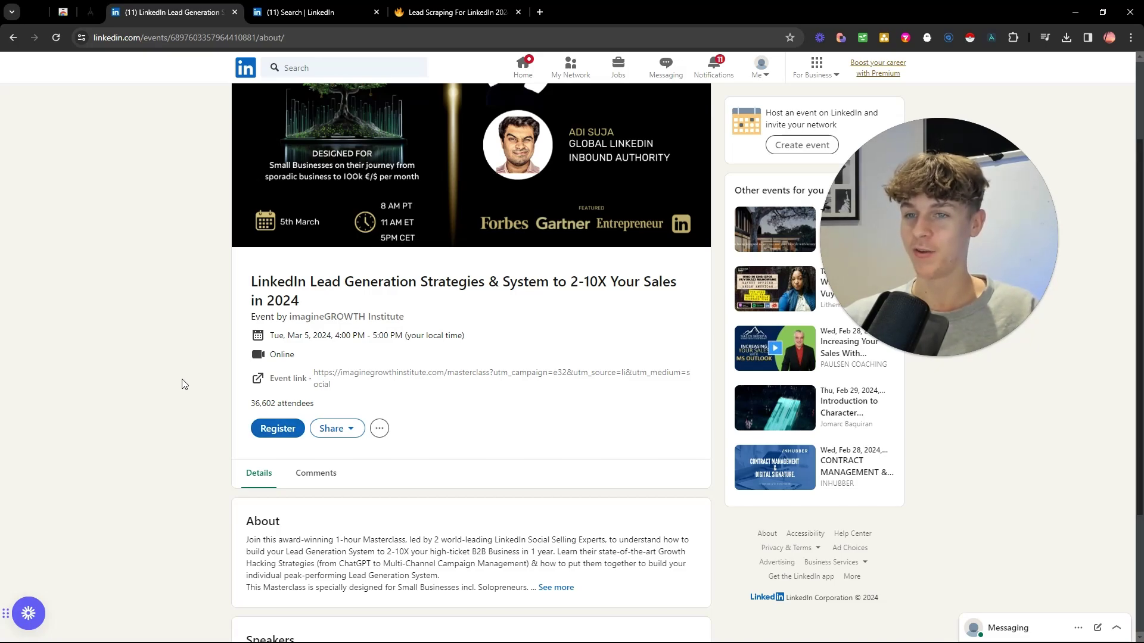
Review the event details, noting its 36,602 attendees.
drag(252, 405, 321, 411)
click(321, 410)
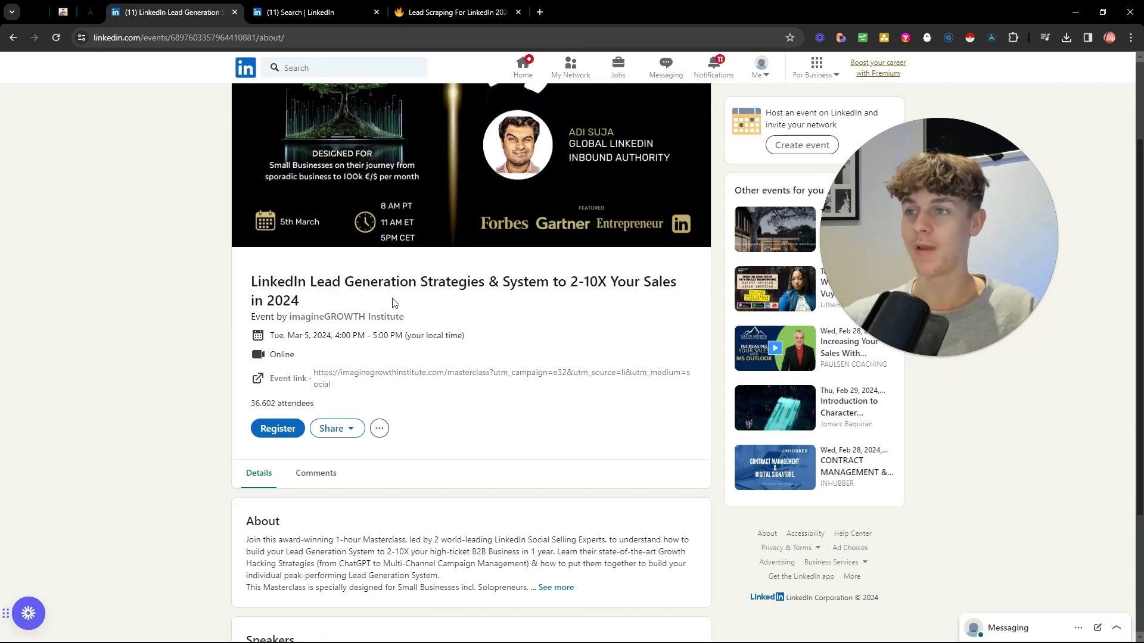
scroll(393, 302, up, 2)
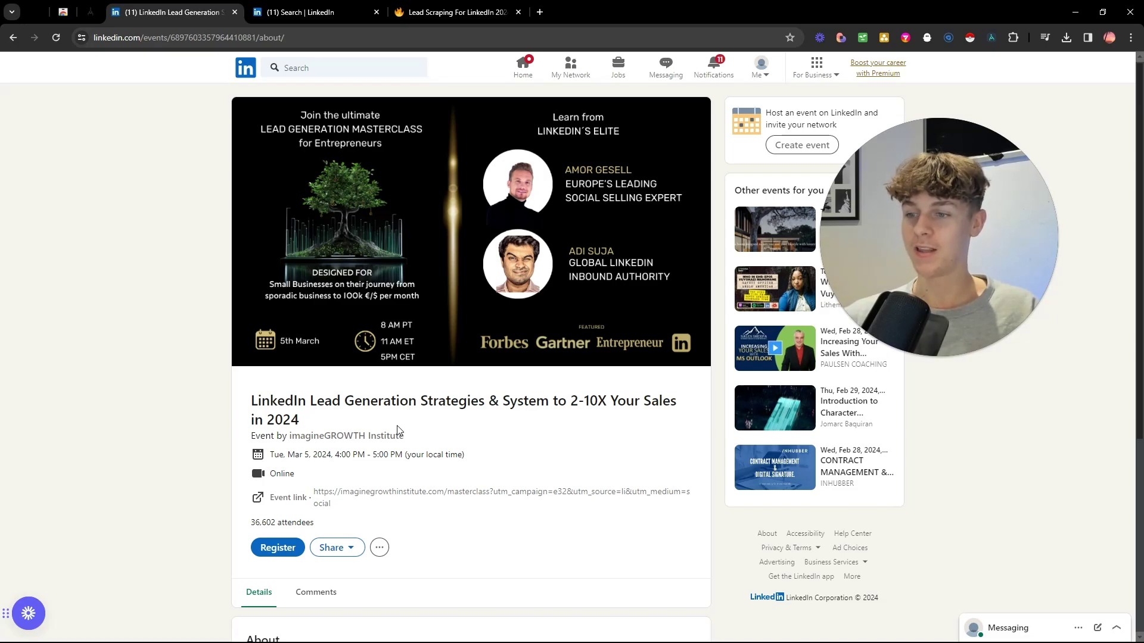
scroll(399, 431, down, 1)
scroll(178, 437, up, 1)
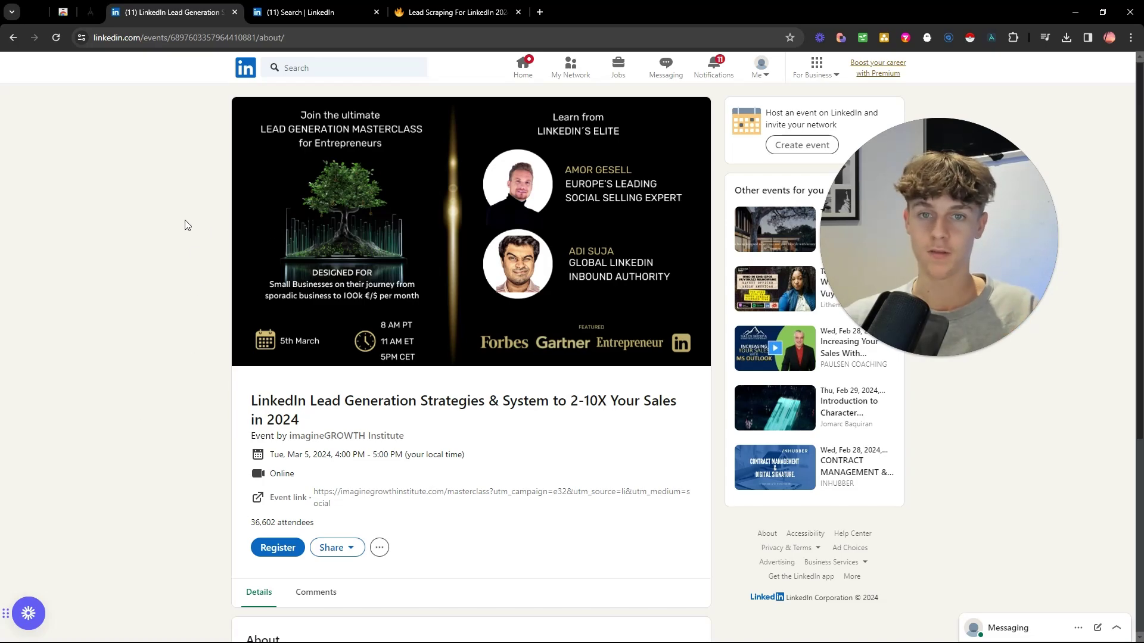
Return to the people search results and go to page 3, listing gym and fitness owners.
click(304, 13)
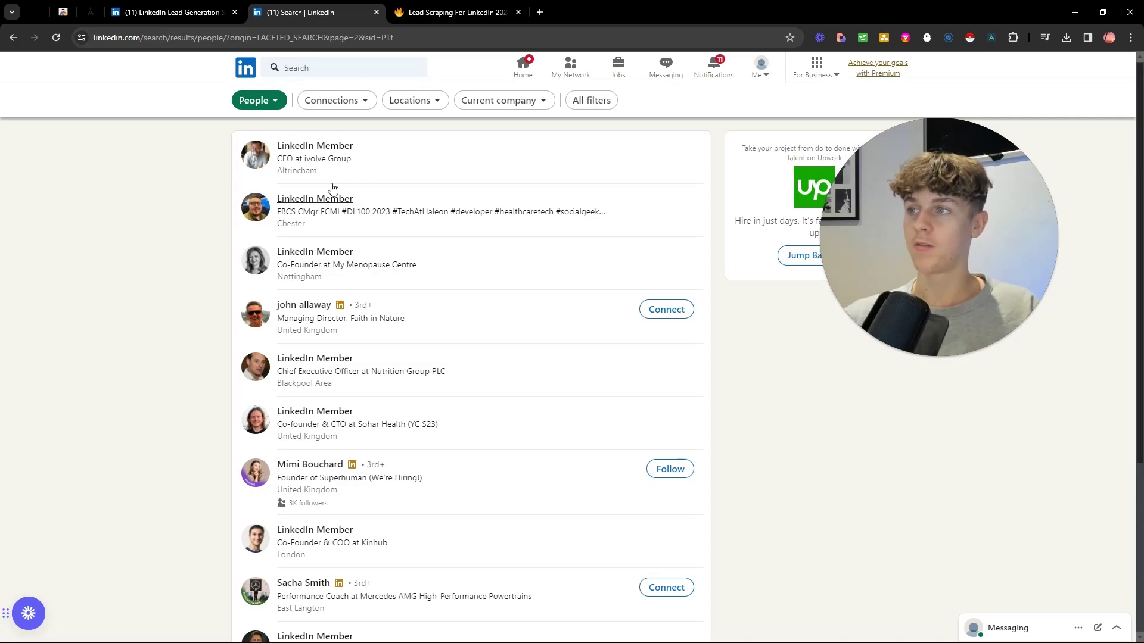
scroll(311, 176, down, 4)
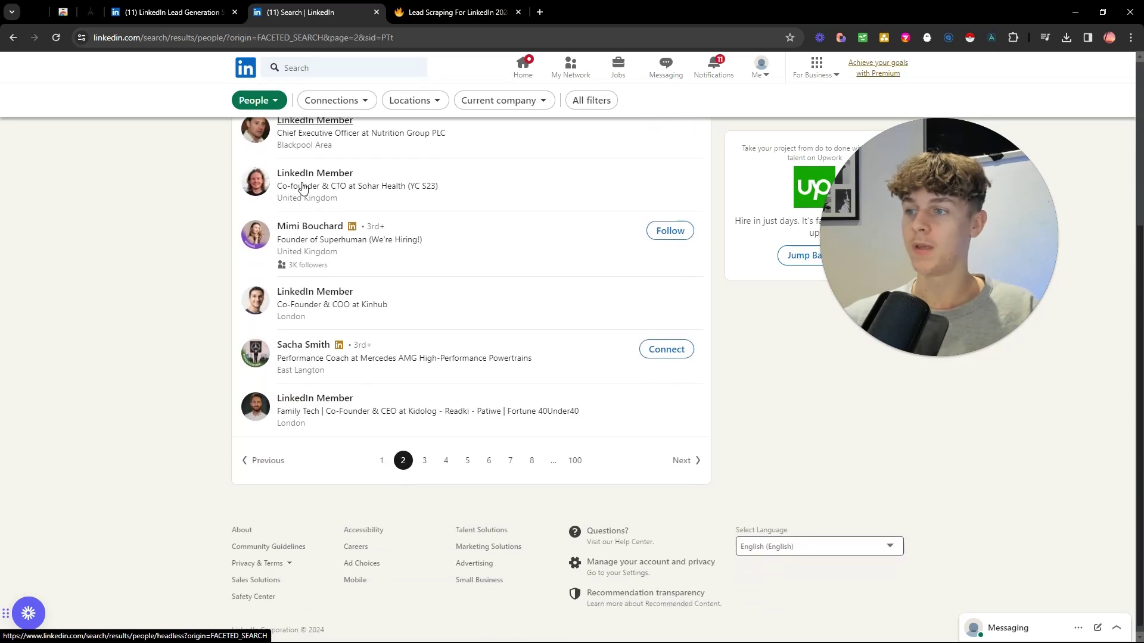
scroll(309, 183, up, 1)
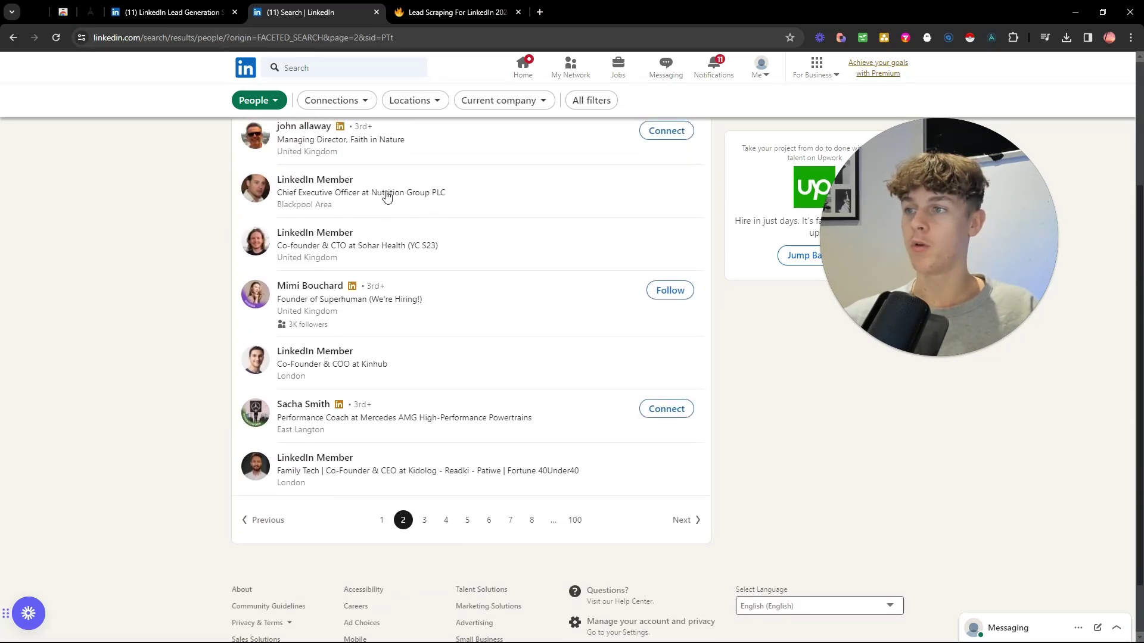
scroll(369, 237, up, 3)
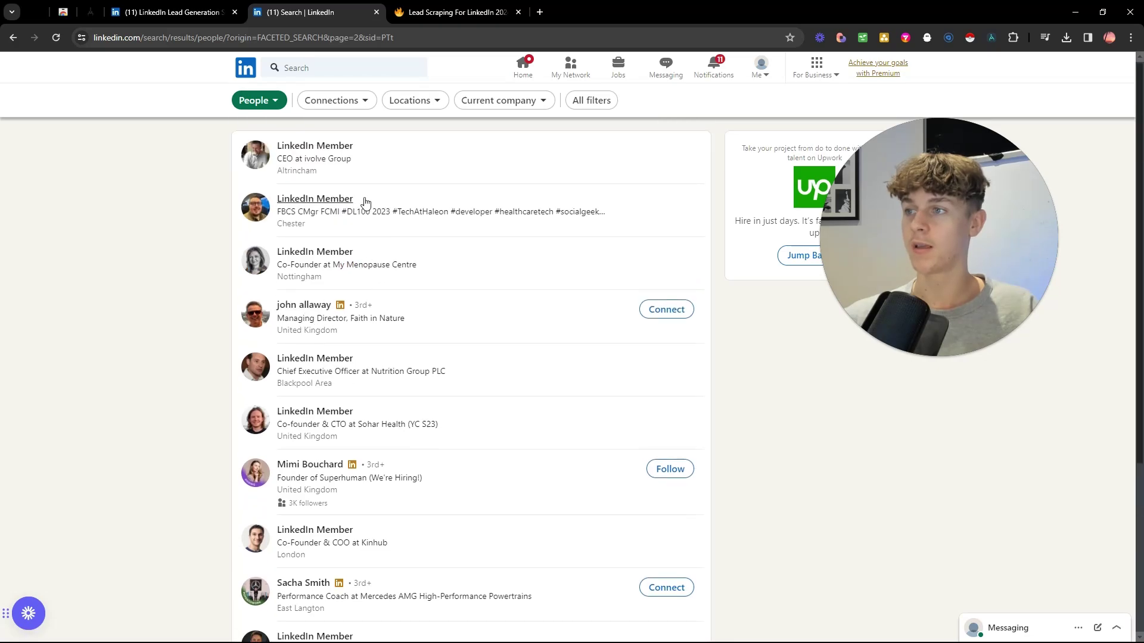
scroll(387, 250, down, 4)
scroll(377, 274, up, 4)
scroll(281, 173, down, 4)
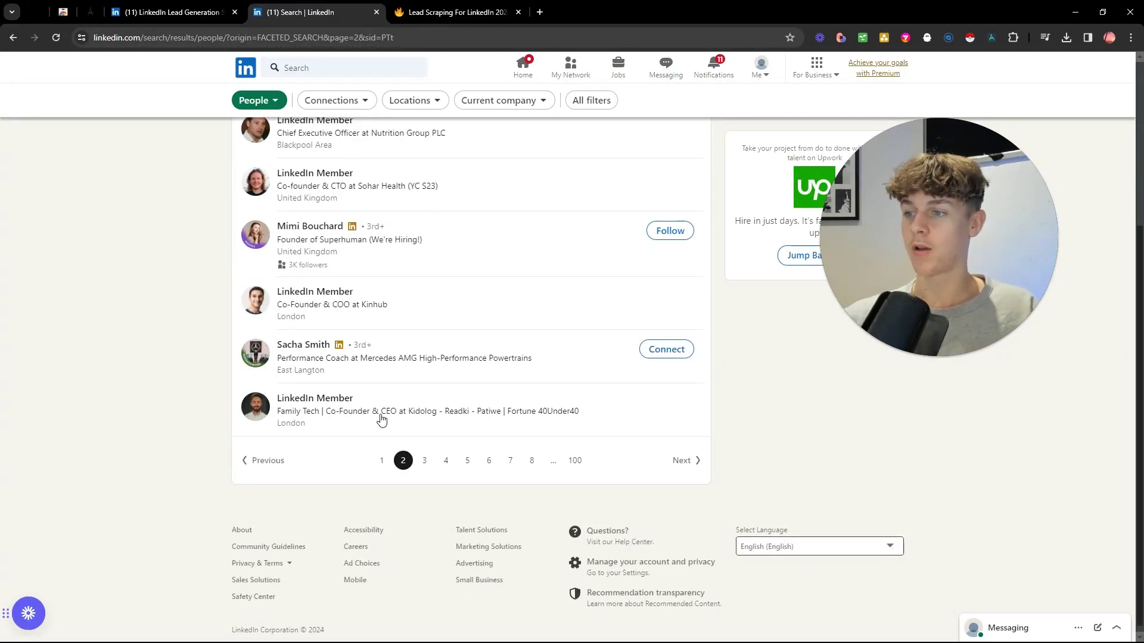
click(424, 460)
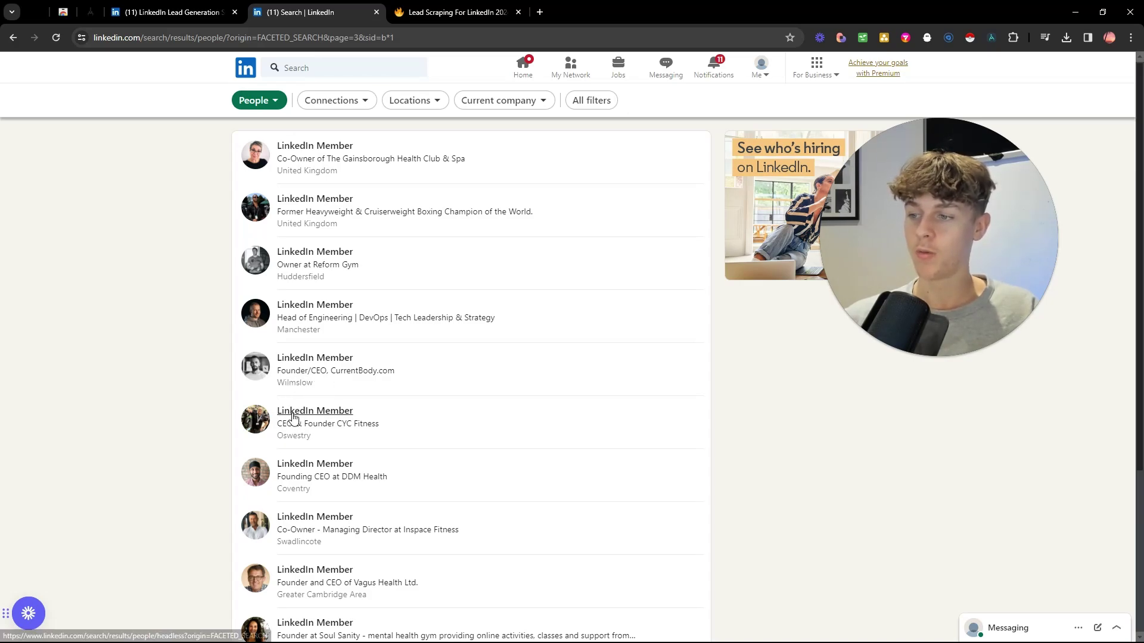
scroll(294, 411, down, 2)
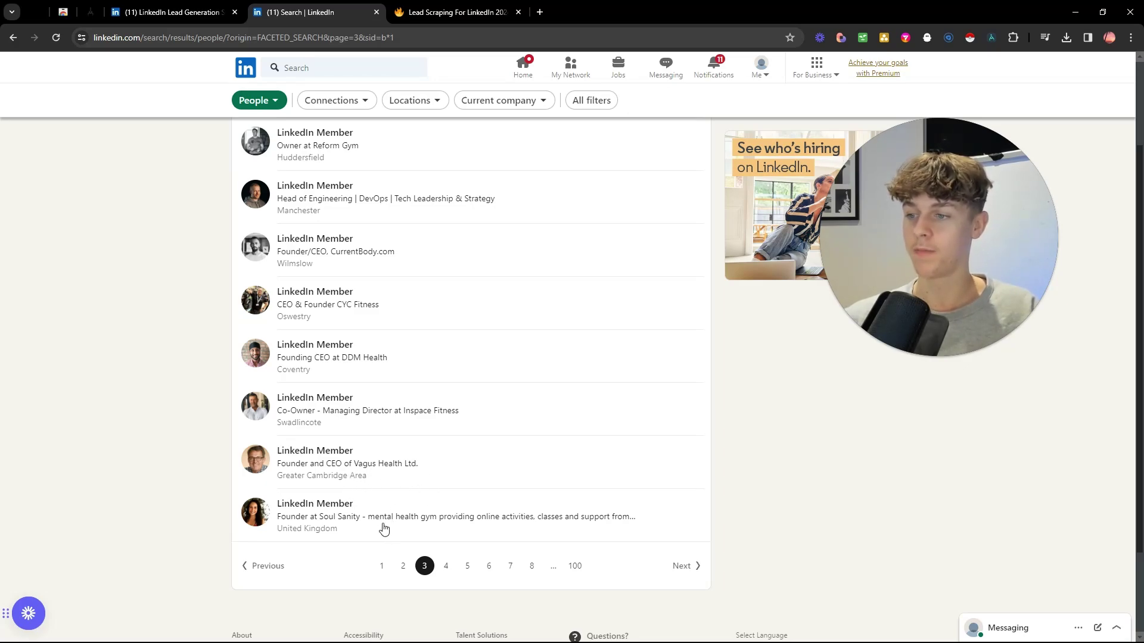
Page through the people search results to page 4, then page 5.
click(446, 567)
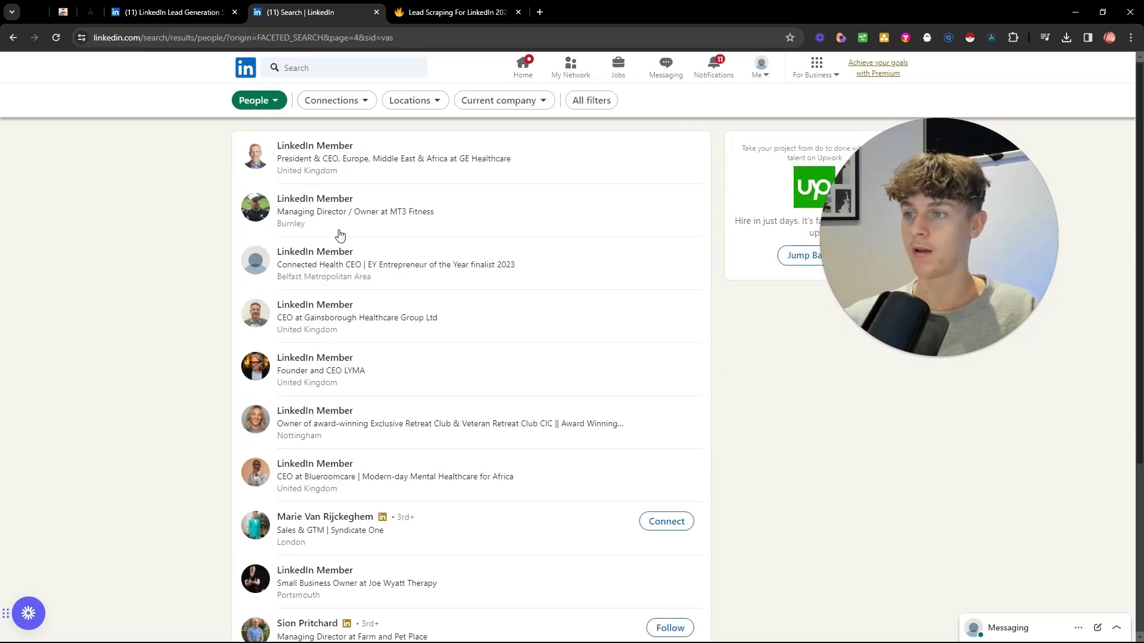
scroll(224, 328, down, 3)
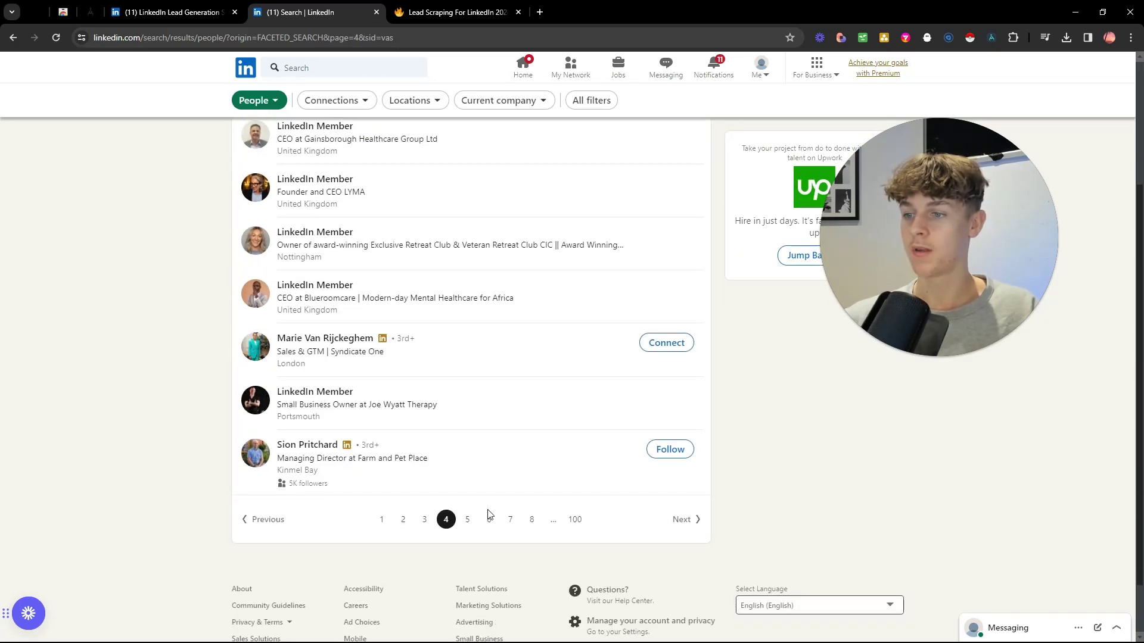
scroll(217, 403, up, 3)
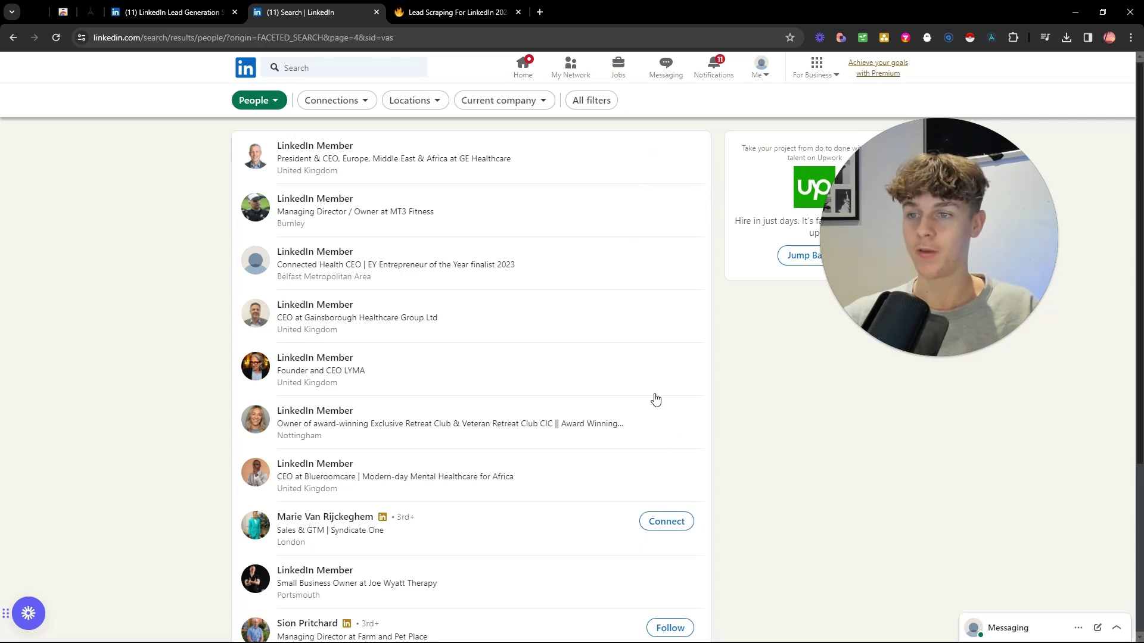
scroll(691, 370, down, 4)
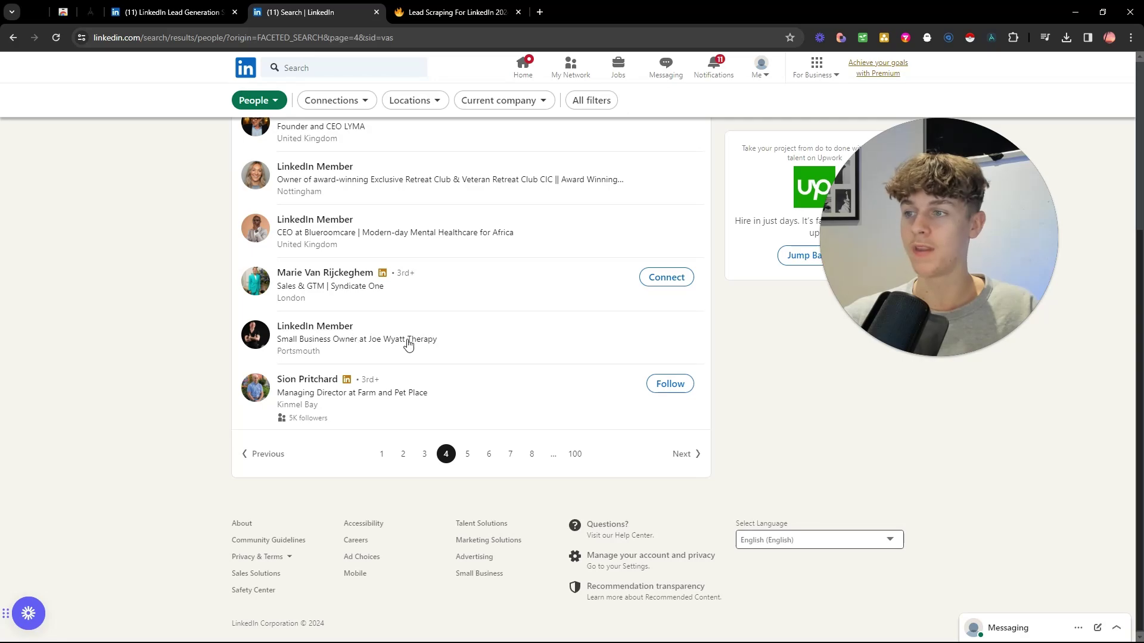
click(467, 454)
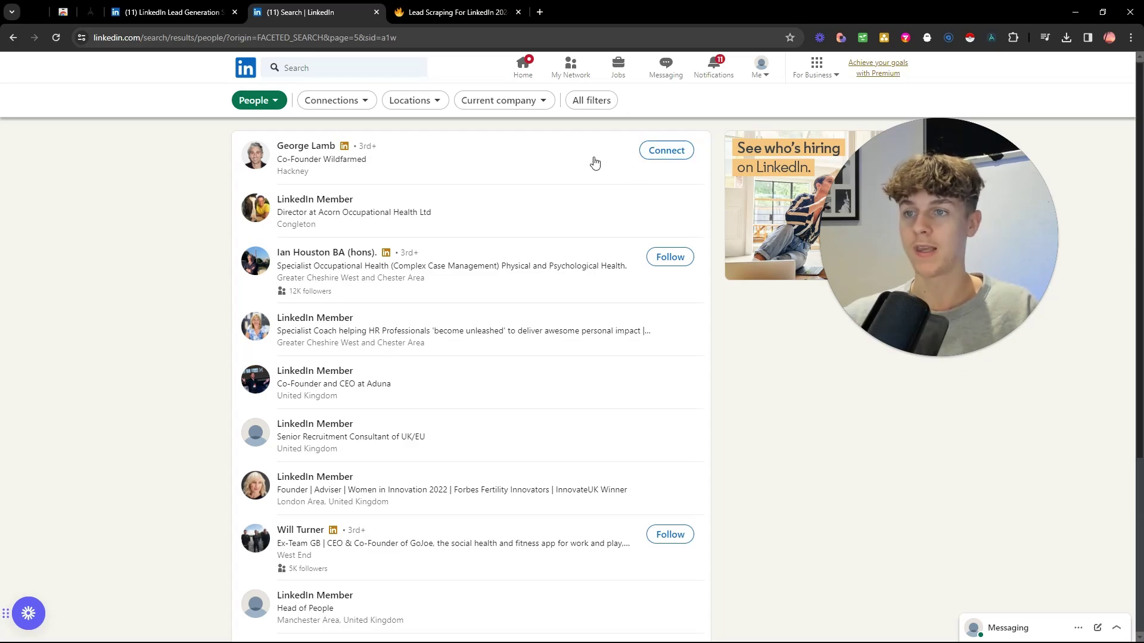
scroll(658, 365, down, 4)
scroll(660, 356, up, 4)
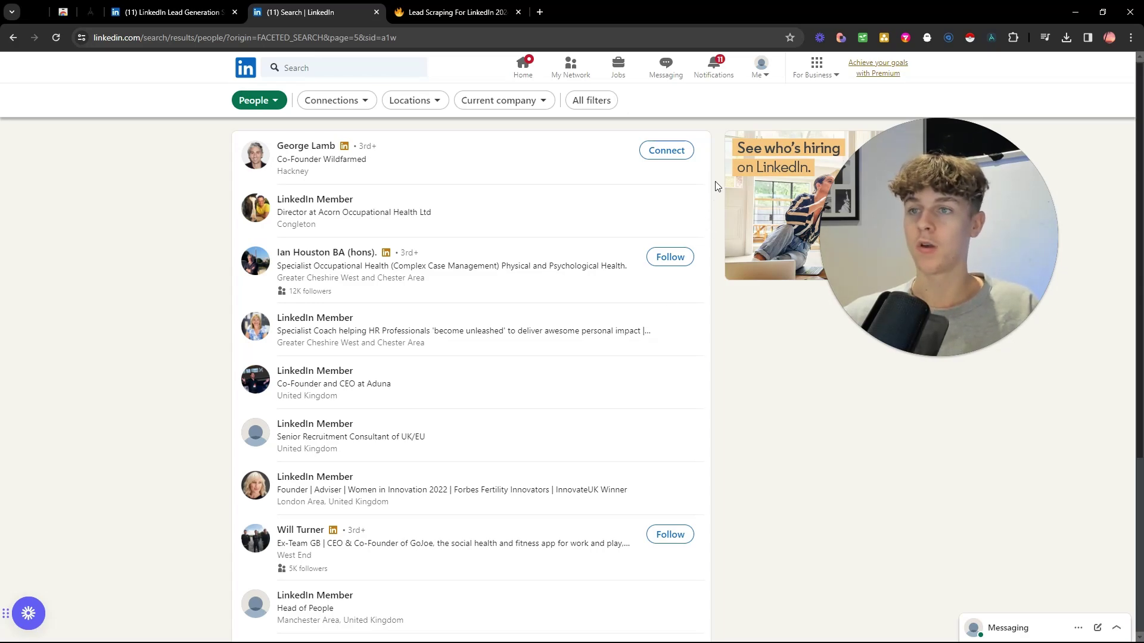
Revisit the Lead Scraping For LinkedIn 2024 page, then go up to the parent guide.
click(456, 12)
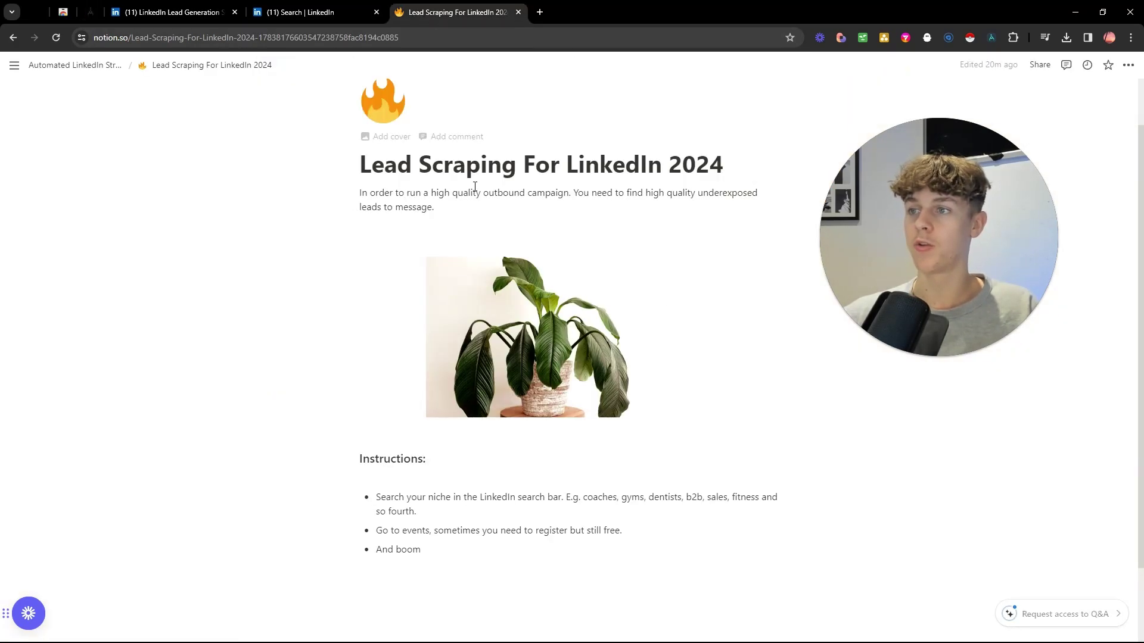
scroll(291, 321, down, 1)
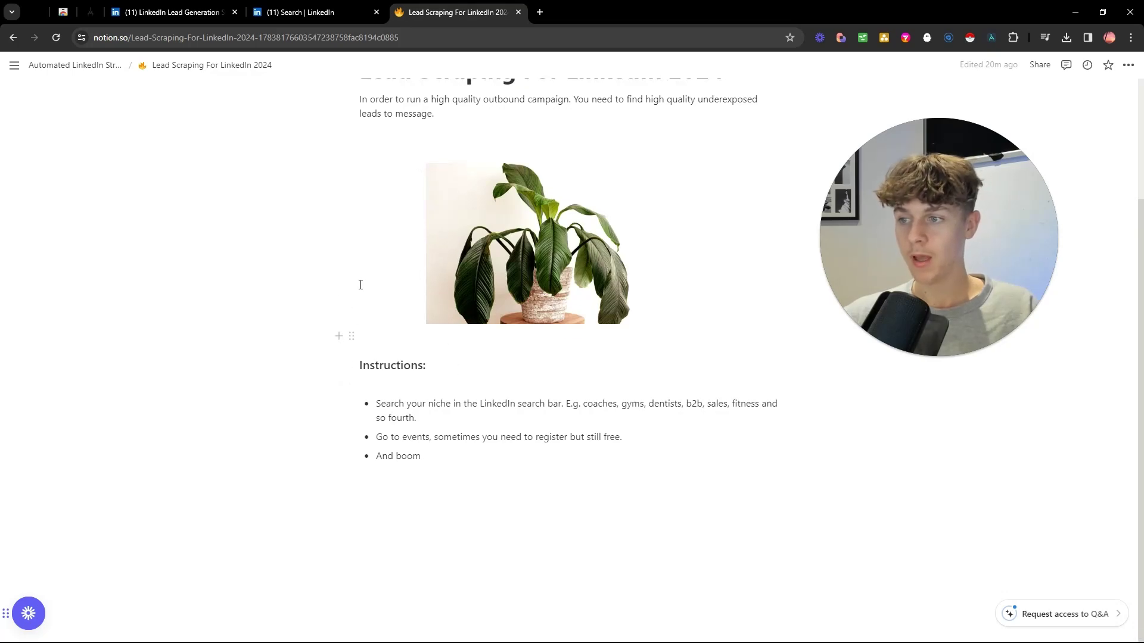
scroll(359, 284, up, 2)
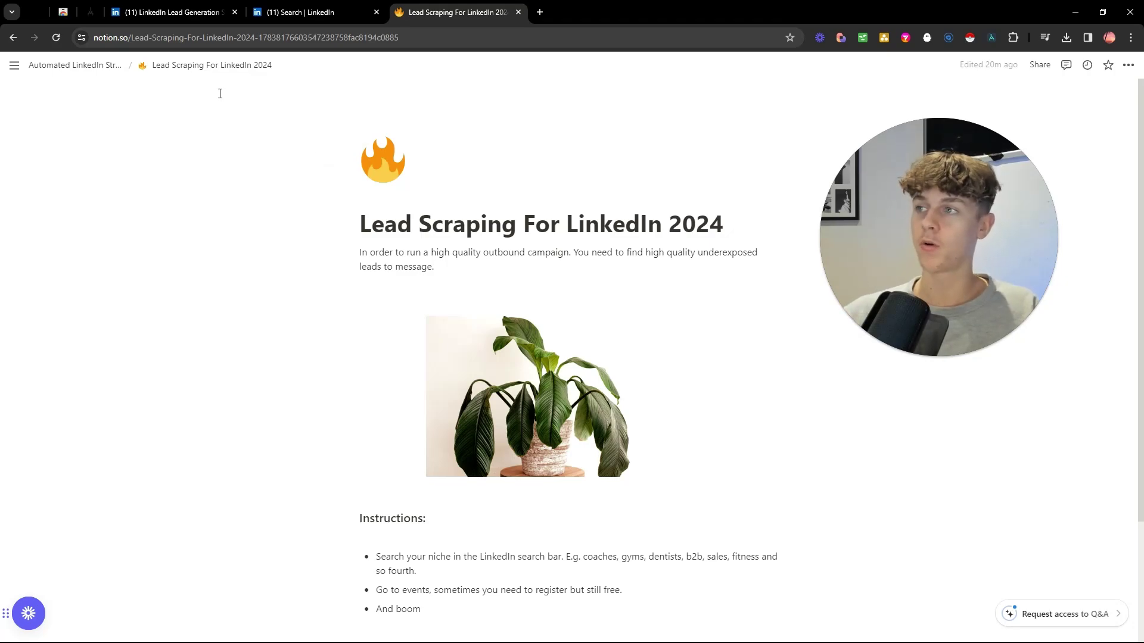
click(84, 67)
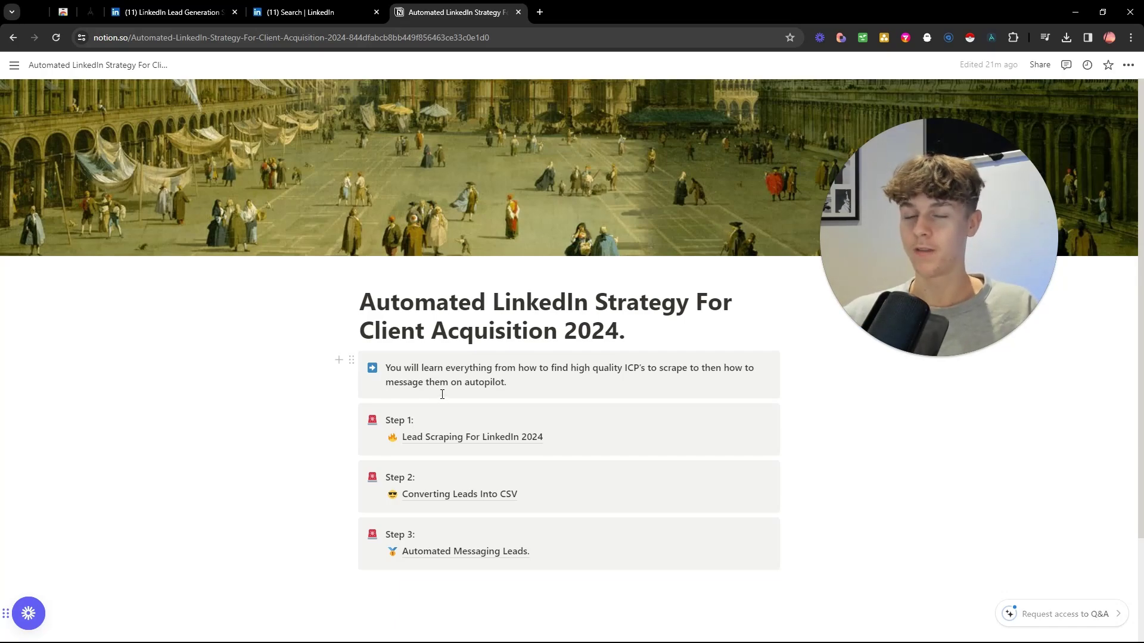
Reopen Lead Scraping For LinkedIn 2024, highlight the 'And boom' line, glance at LinkedIn, and return to the overview.
click(471, 438)
scroll(461, 430, down, 3)
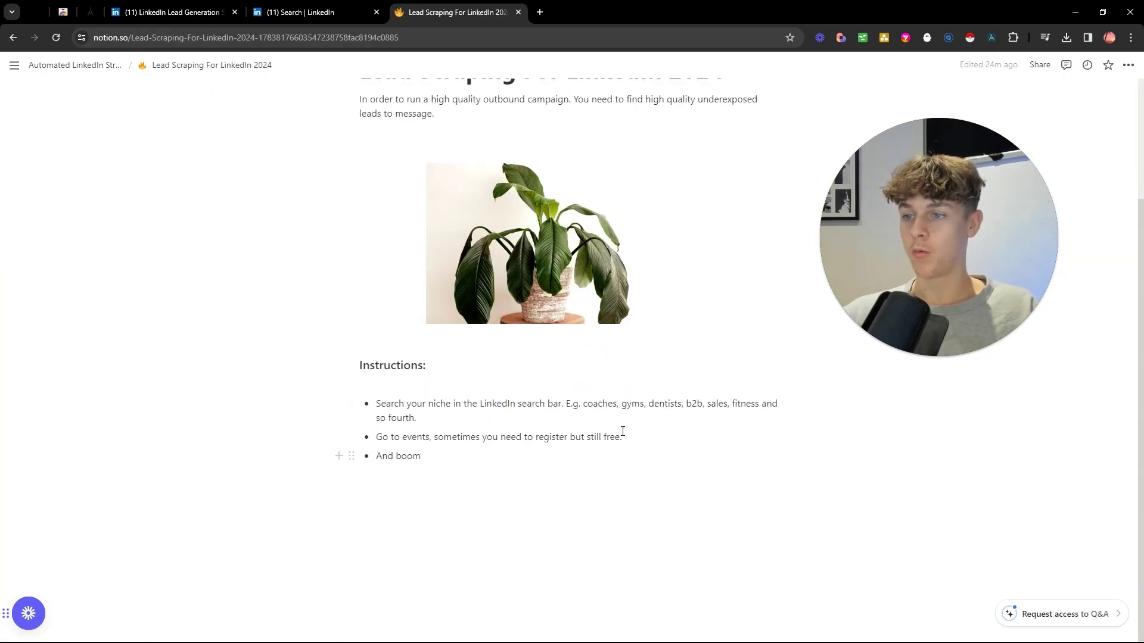
triple_click(408, 456)
key(Right)
click(316, 12)
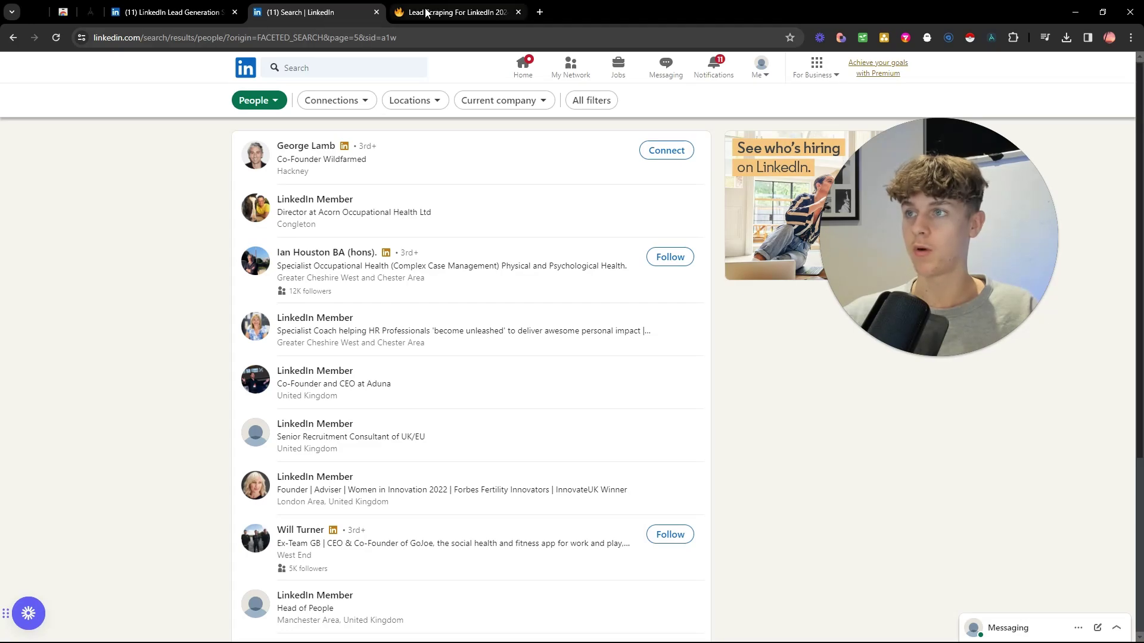
click(458, 12)
scroll(426, 250, up, 3)
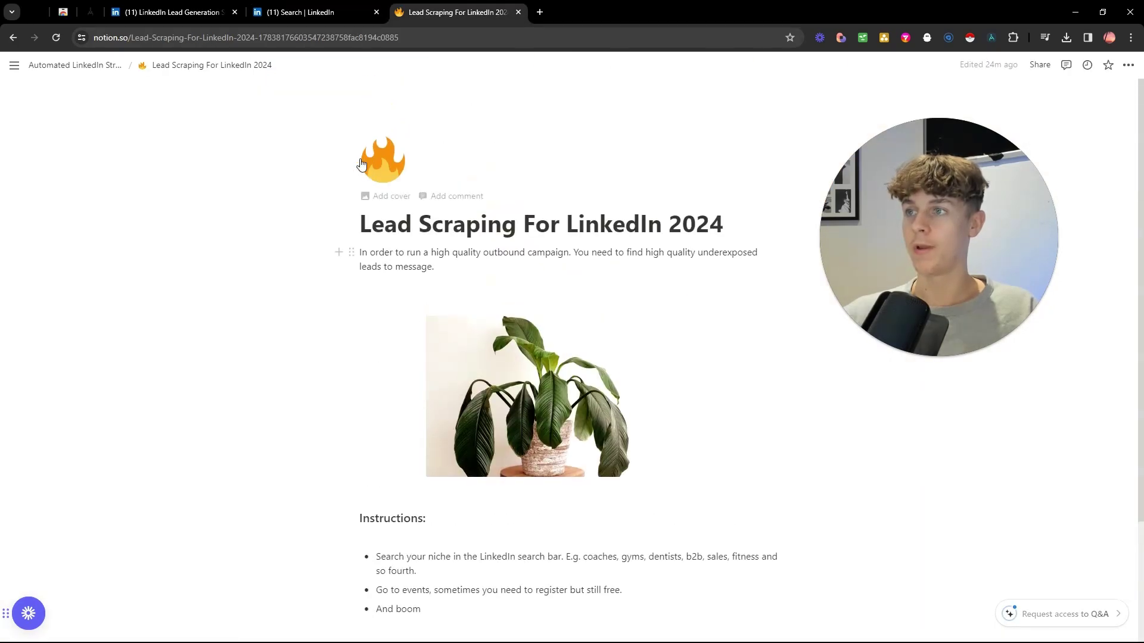
click(95, 66)
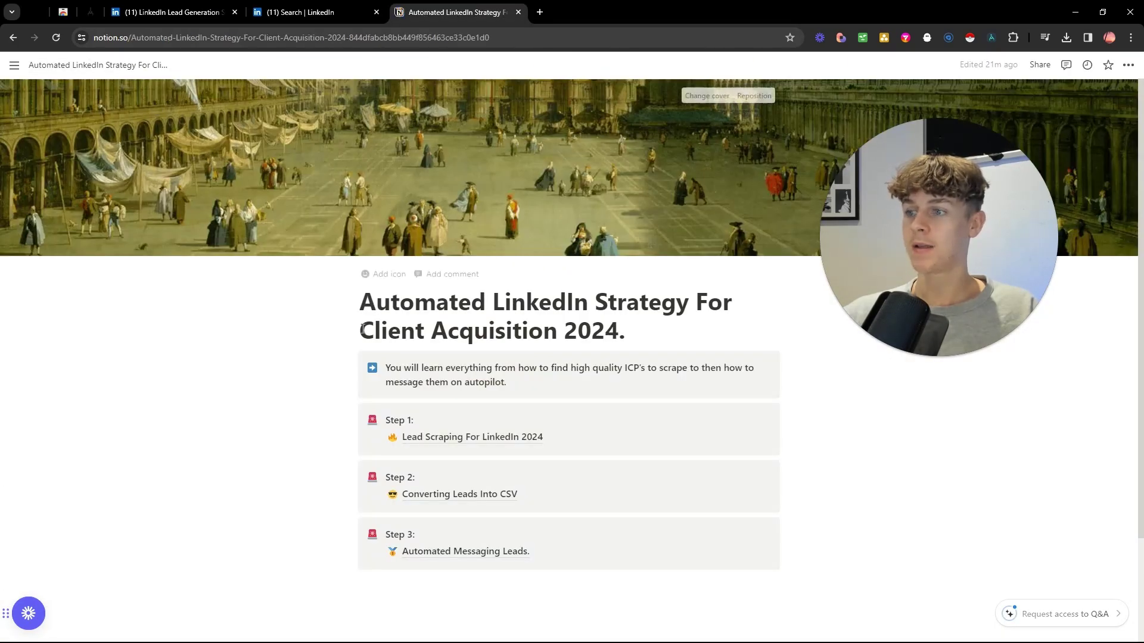
Open the Converting Leads Into CSV page and highlight the reason in its third bullet.
click(451, 500)
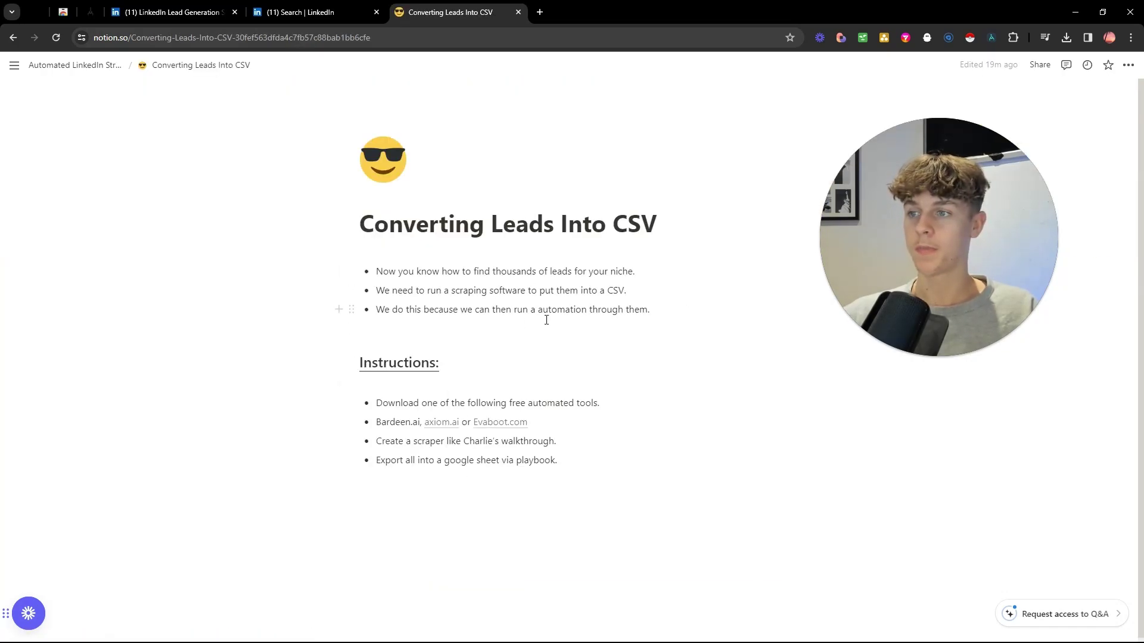
drag(422, 318, 647, 314)
click(650, 312)
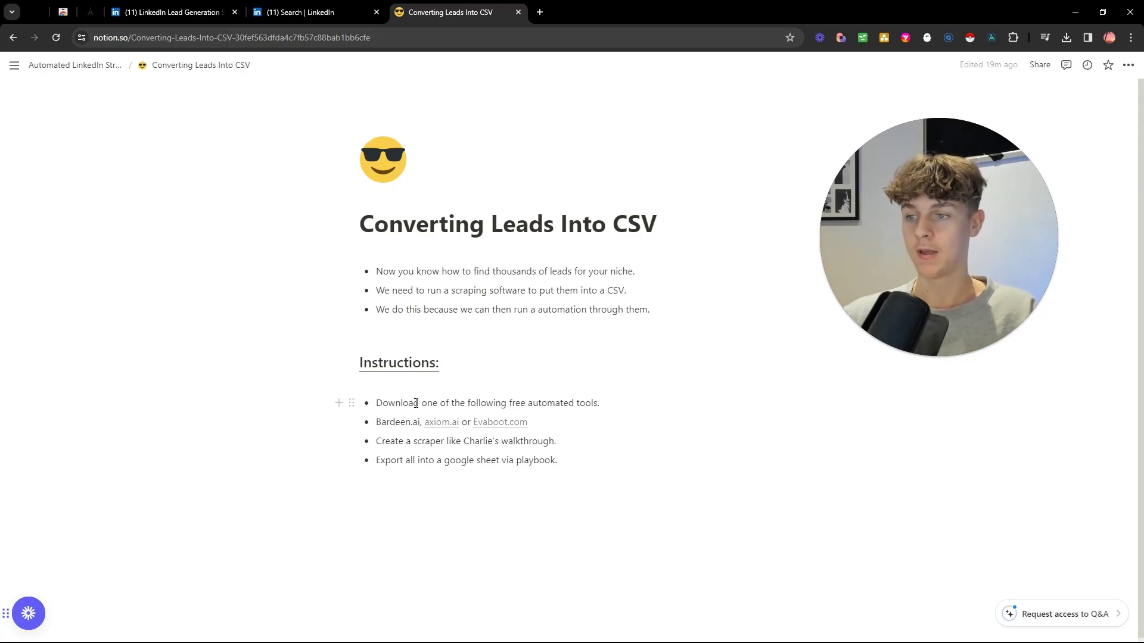
Open Evaboot.com in a new tab, look over its headline and tagline, and return to Notion.
click(490, 423)
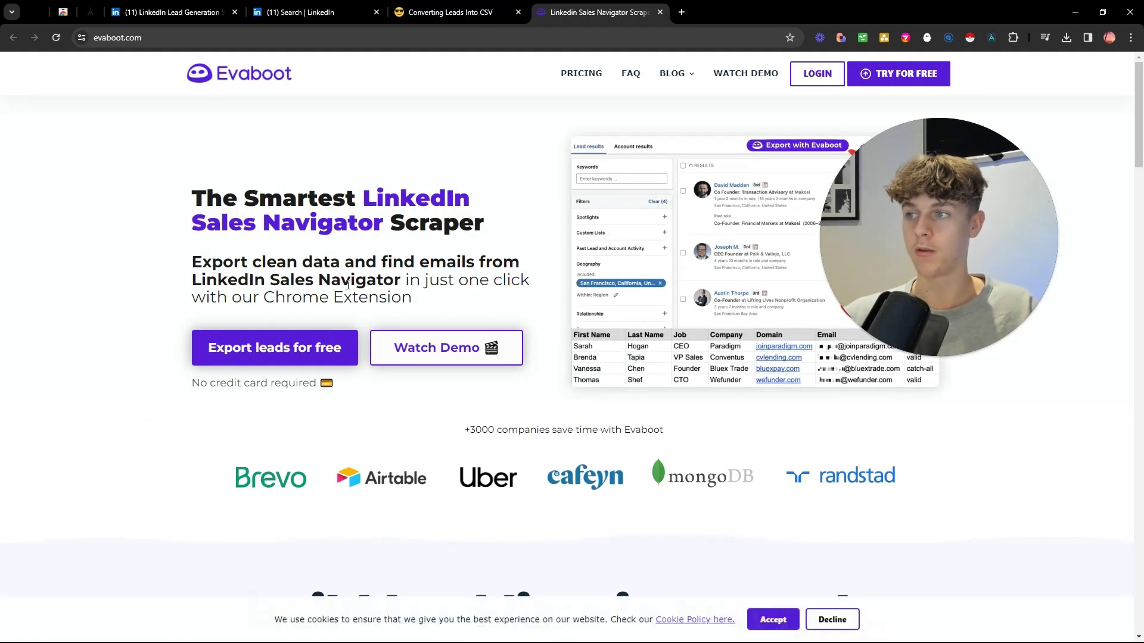
drag(193, 191, 510, 252)
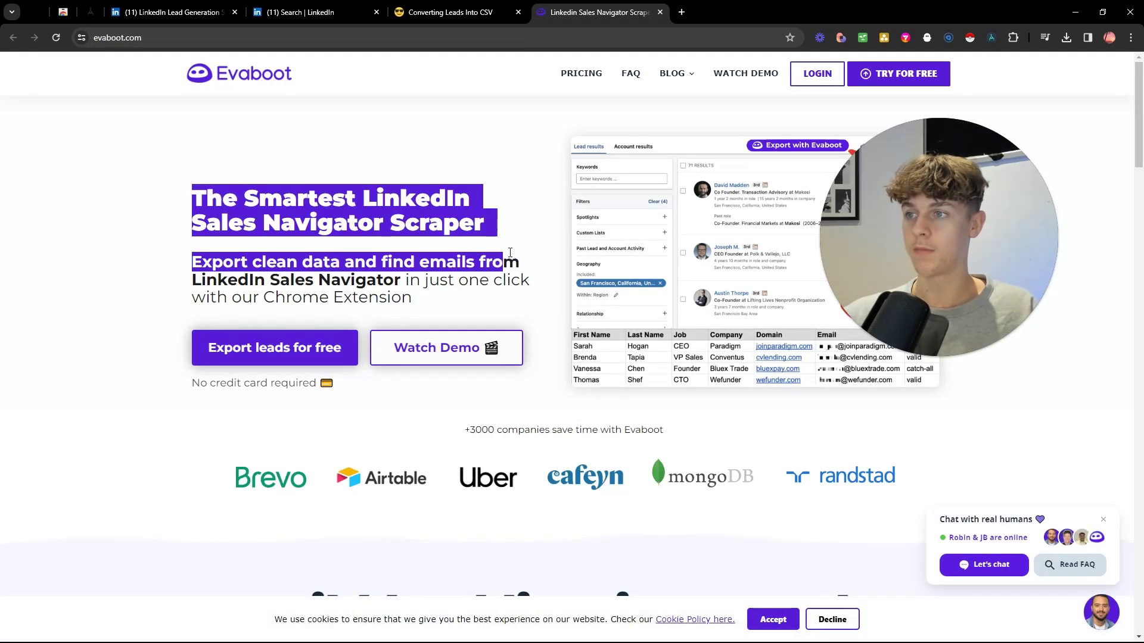
click(509, 253)
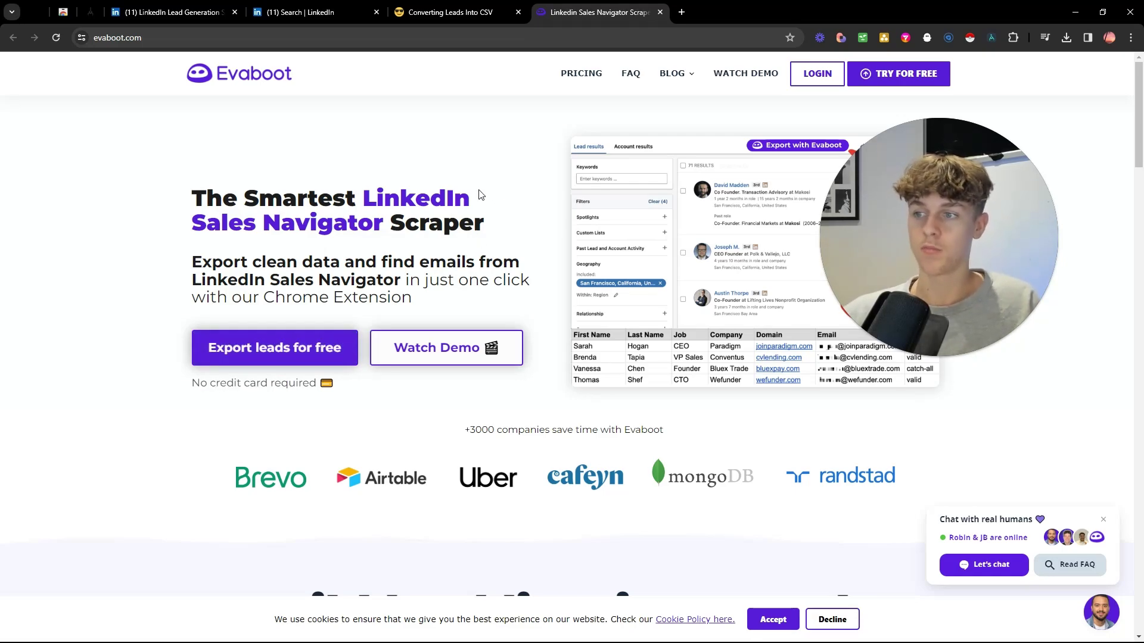
click(449, 14)
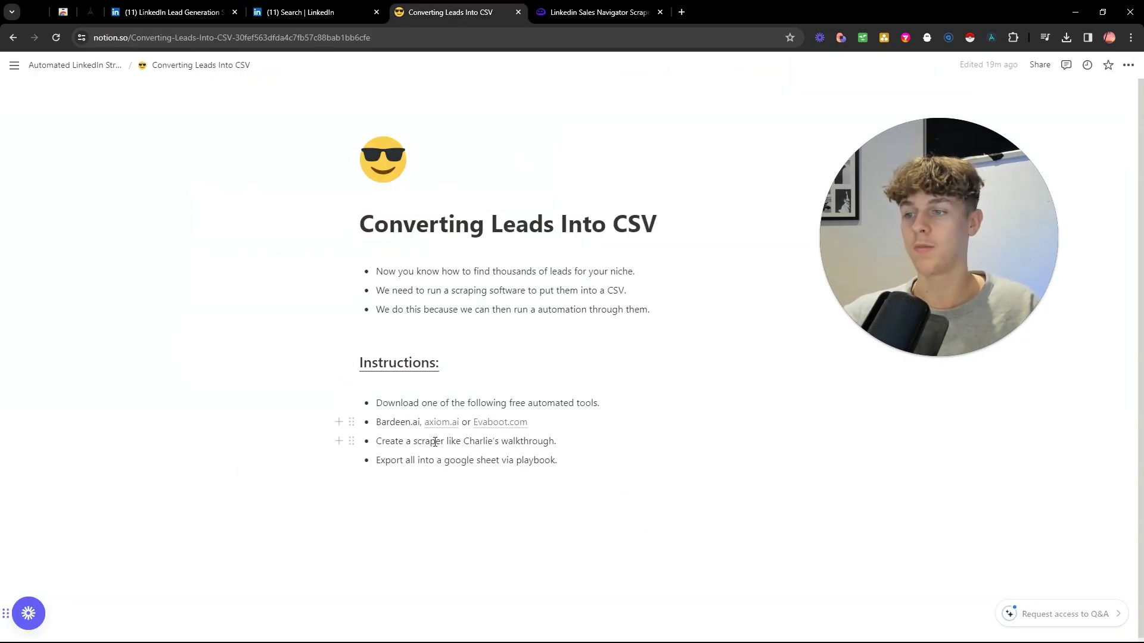
Highlight the create-a-scraper instruction, then switch back to LinkedIn's page 5 people results.
click(498, 441)
drag(556, 441, 414, 441)
click(413, 442)
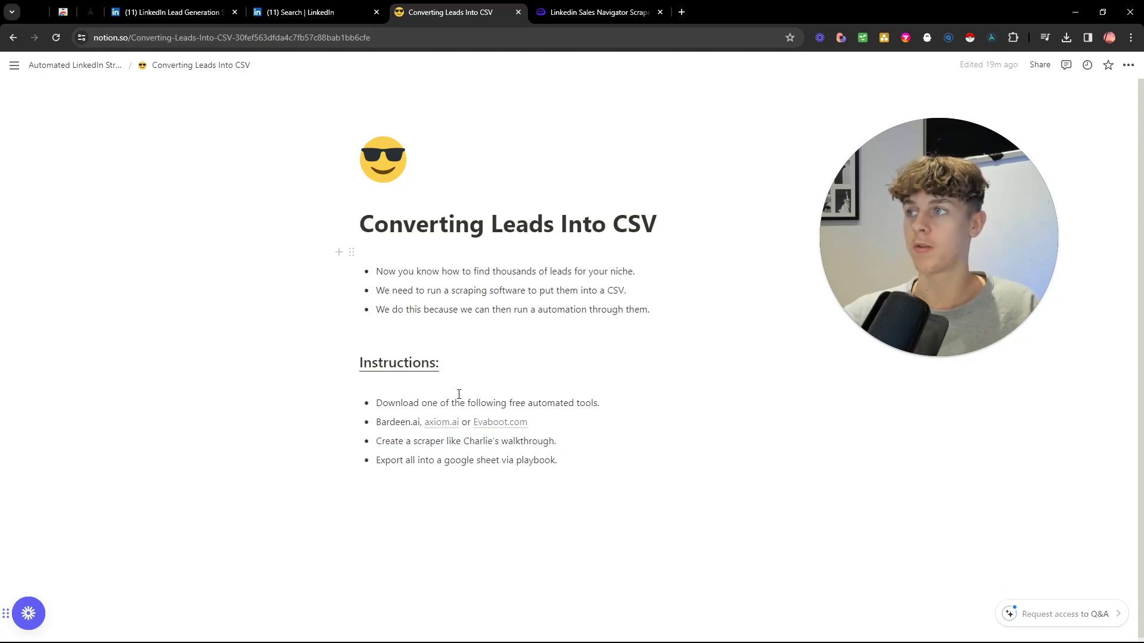
click(294, 20)
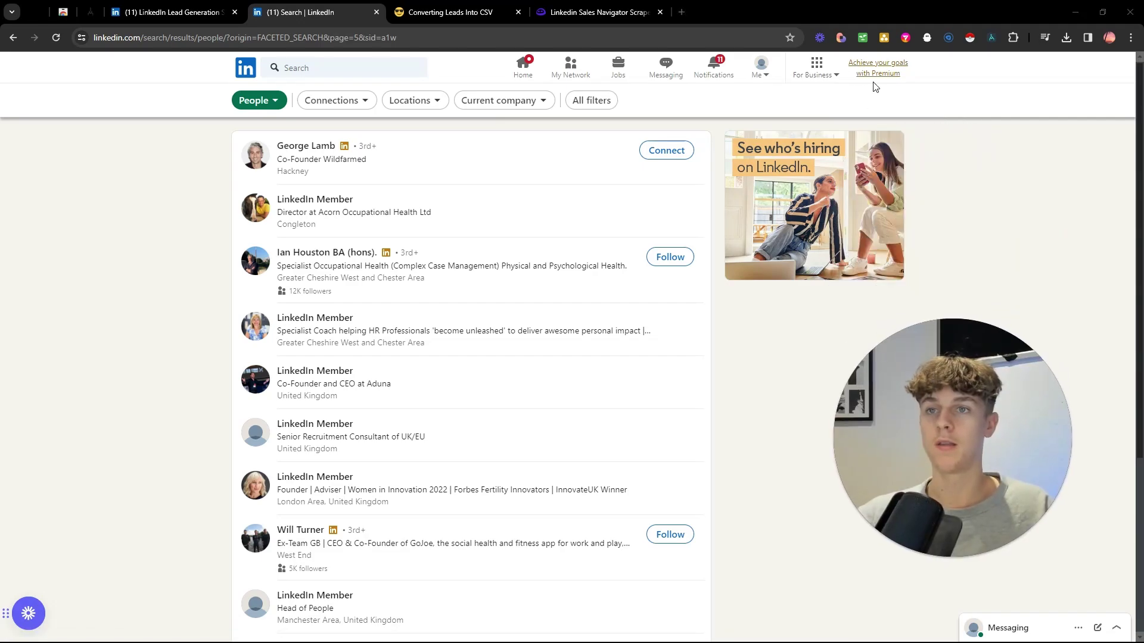
Create a new self-built, single-page Bardeen scraper template for the LinkedIn people search tab.
click(841, 36)
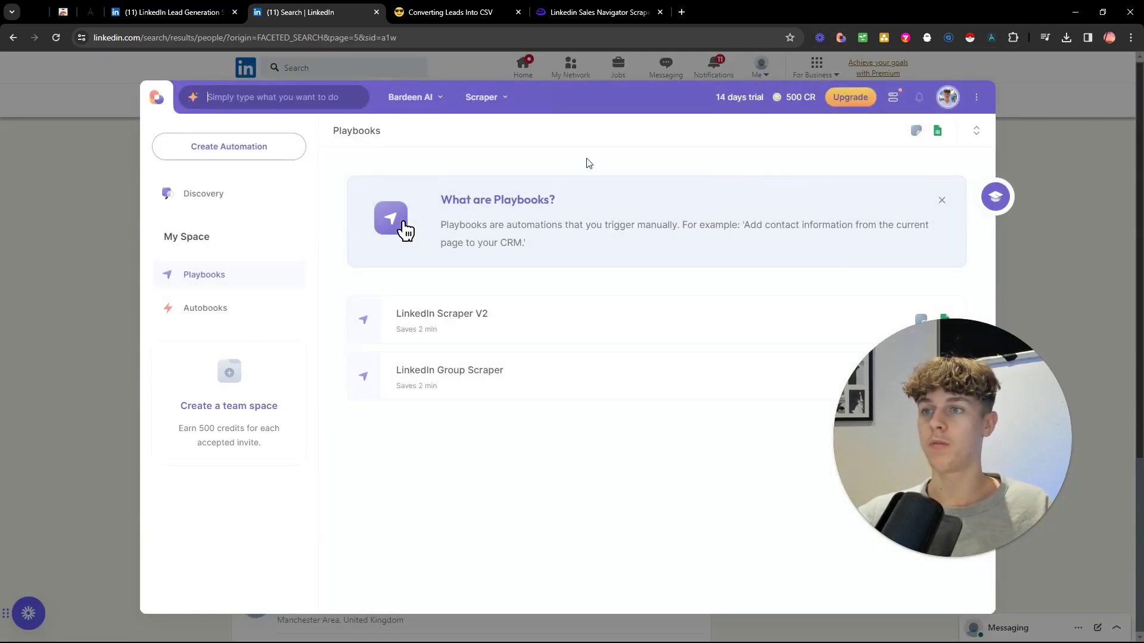
click(482, 97)
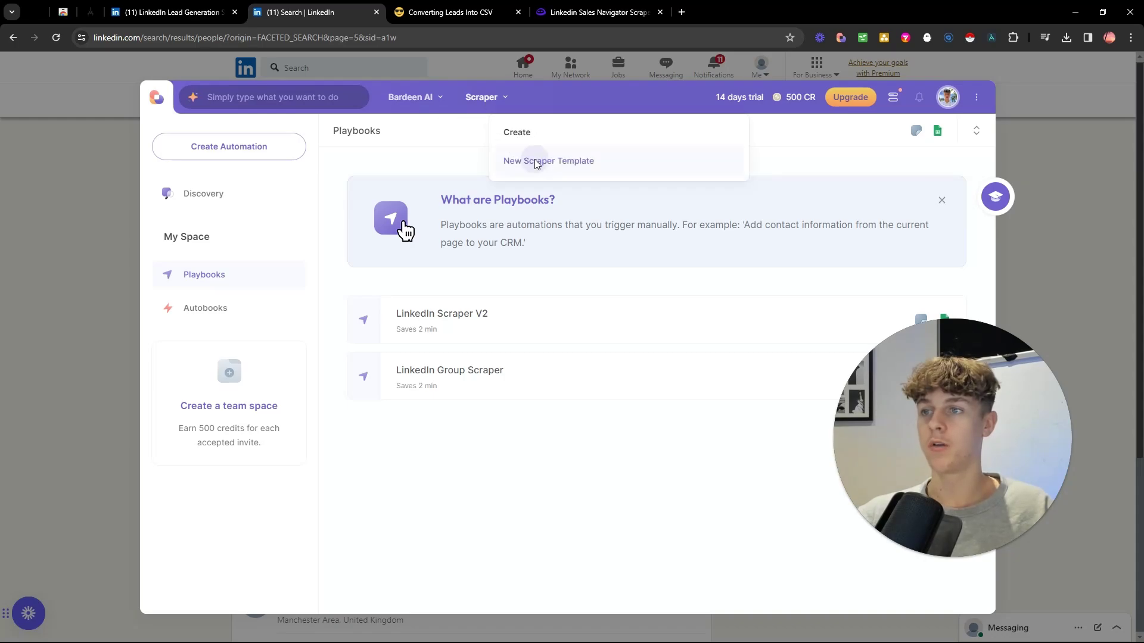
click(537, 162)
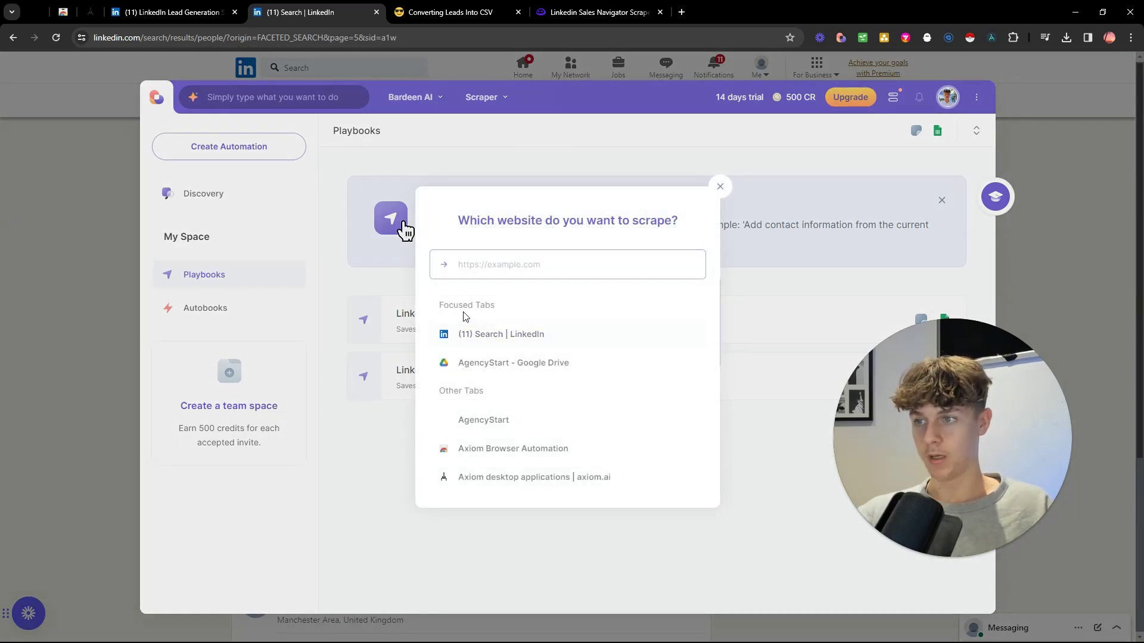
click(506, 334)
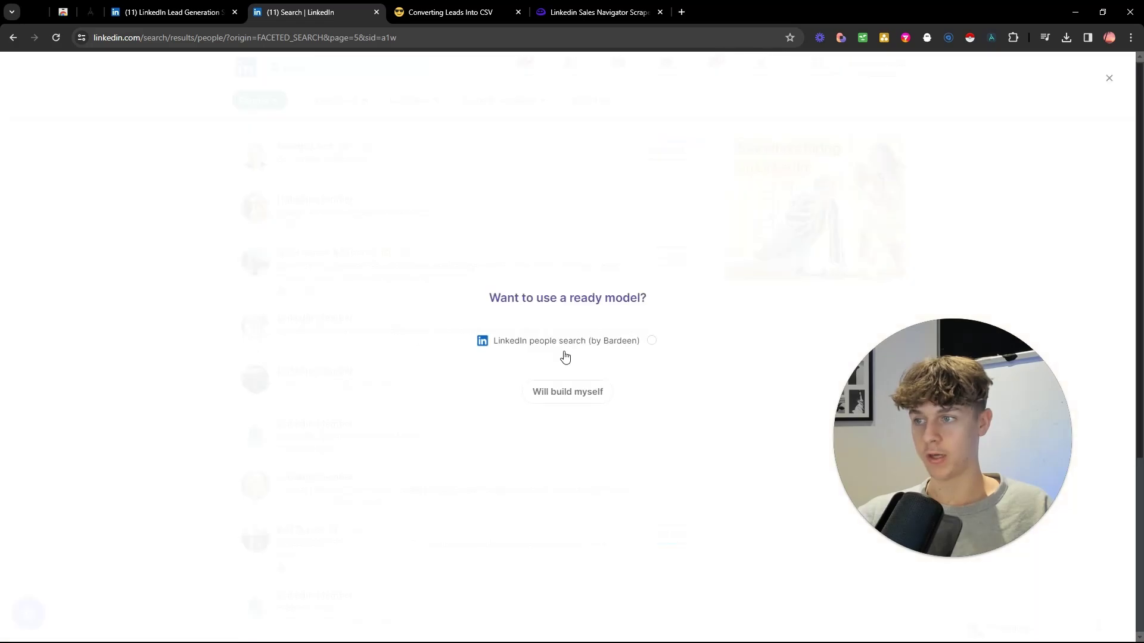
click(562, 401)
click(410, 337)
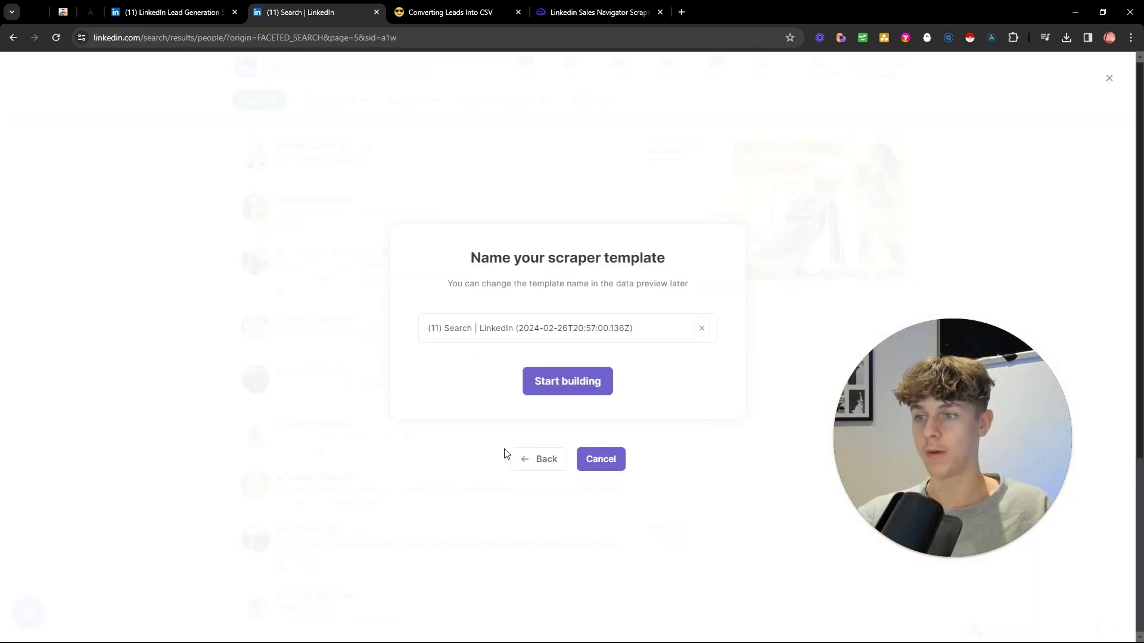
click(566, 382)
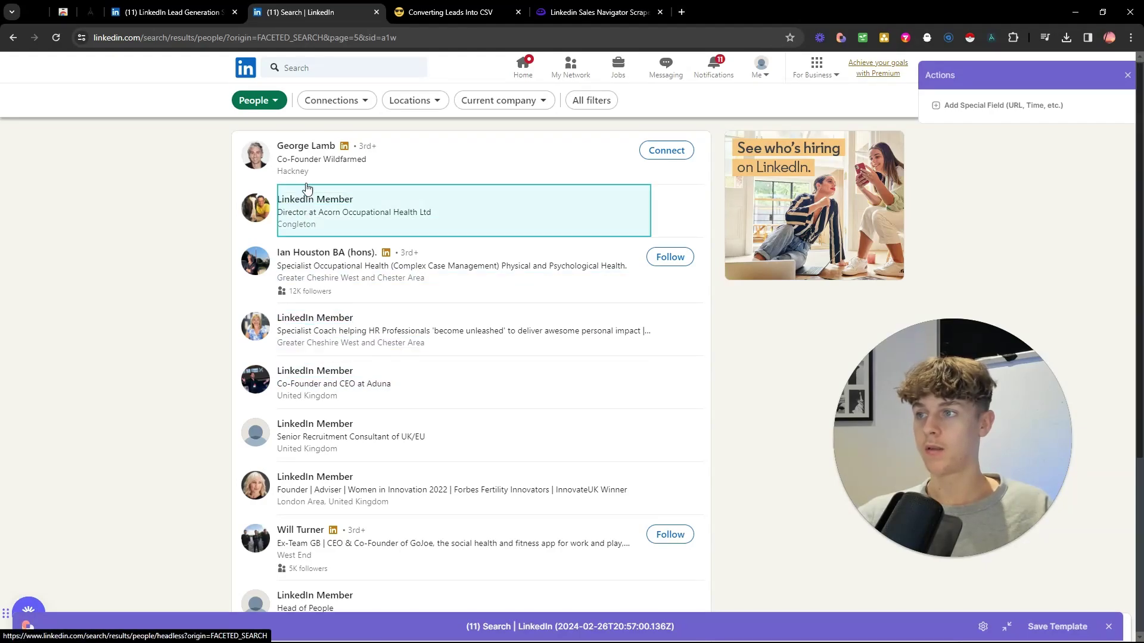
Add the first result's name text and profile link as scraped data columns.
click(298, 150)
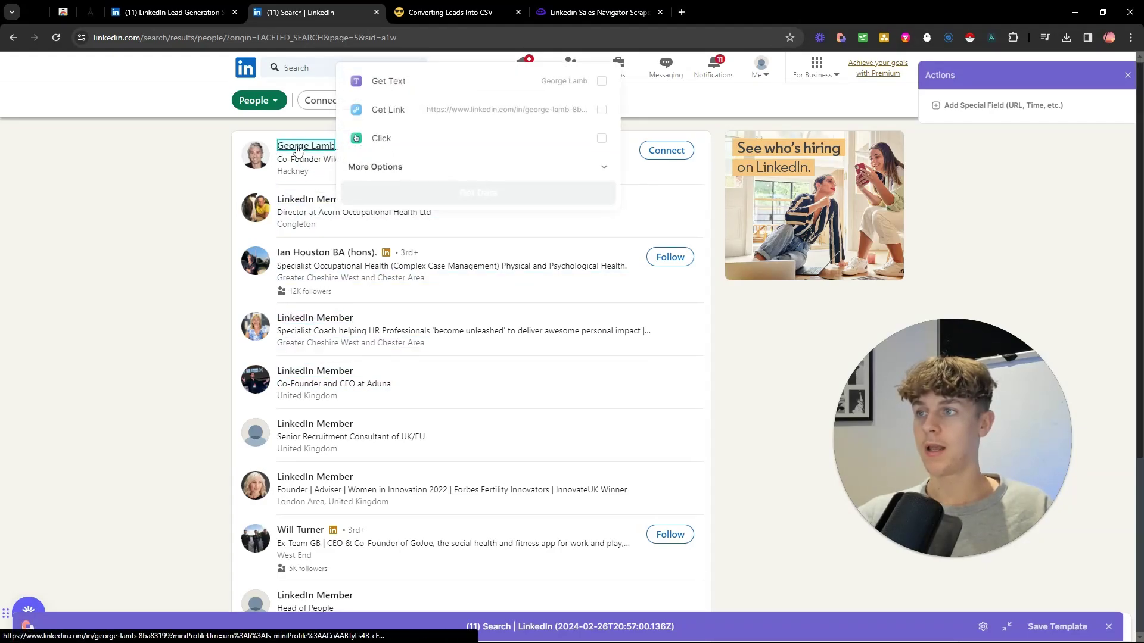
click(449, 87)
click(602, 110)
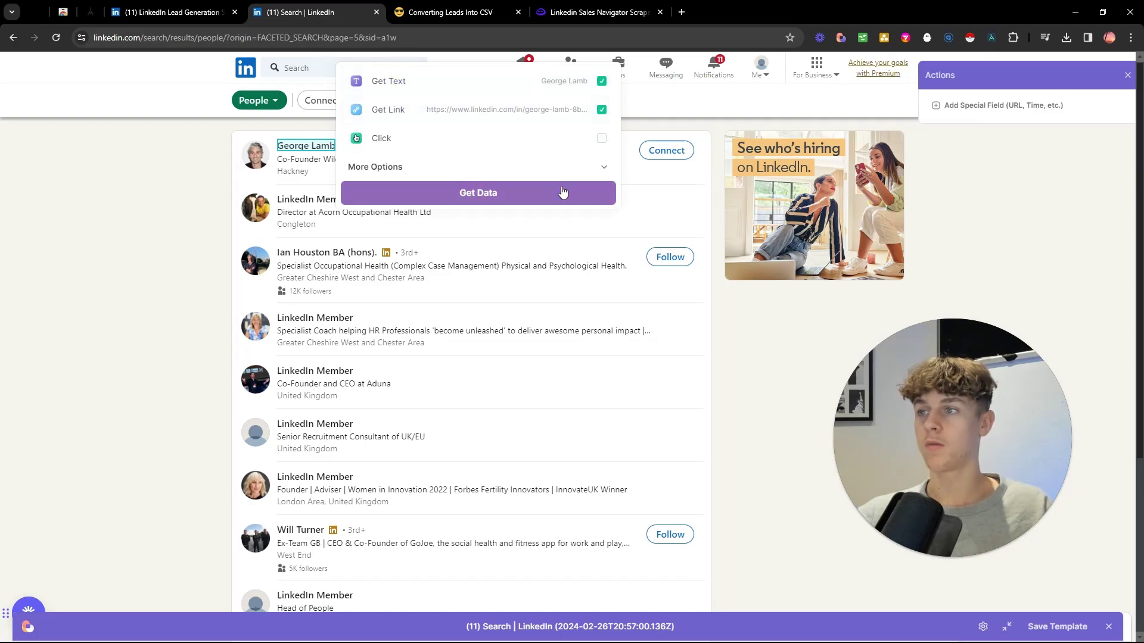
click(518, 194)
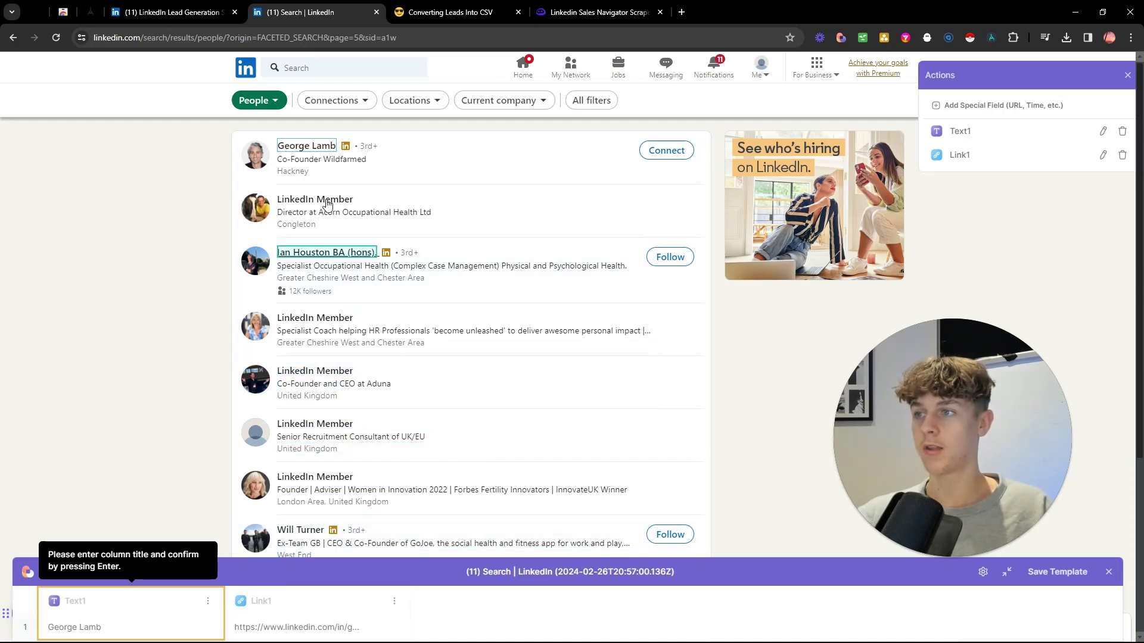
Add the lead's headline text as a scraped field and save the template.
click(309, 163)
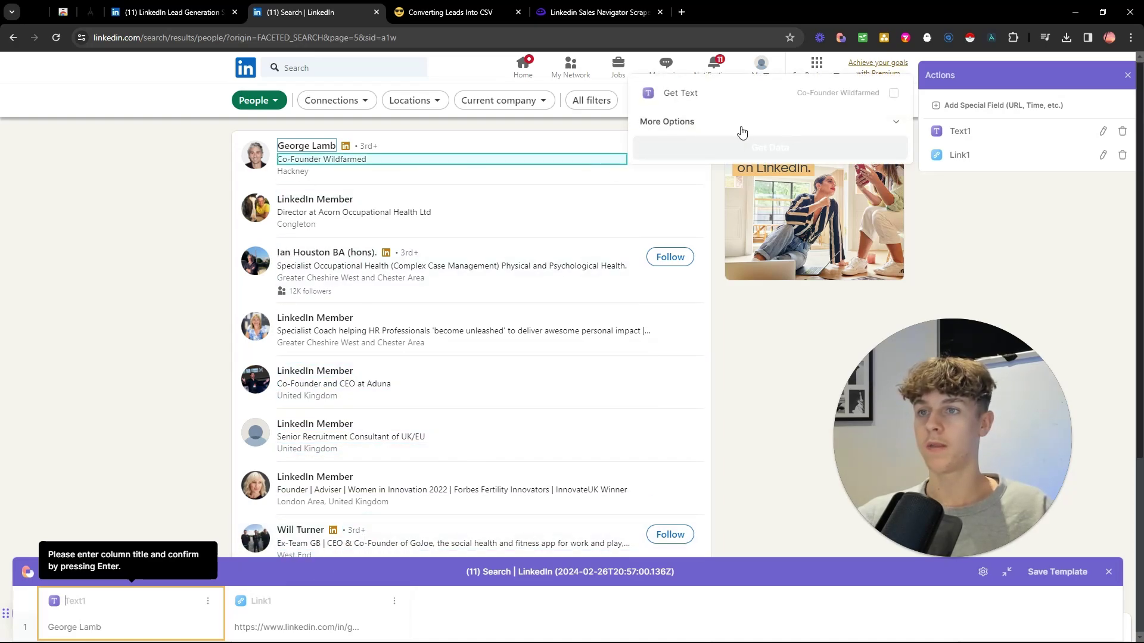
click(669, 121)
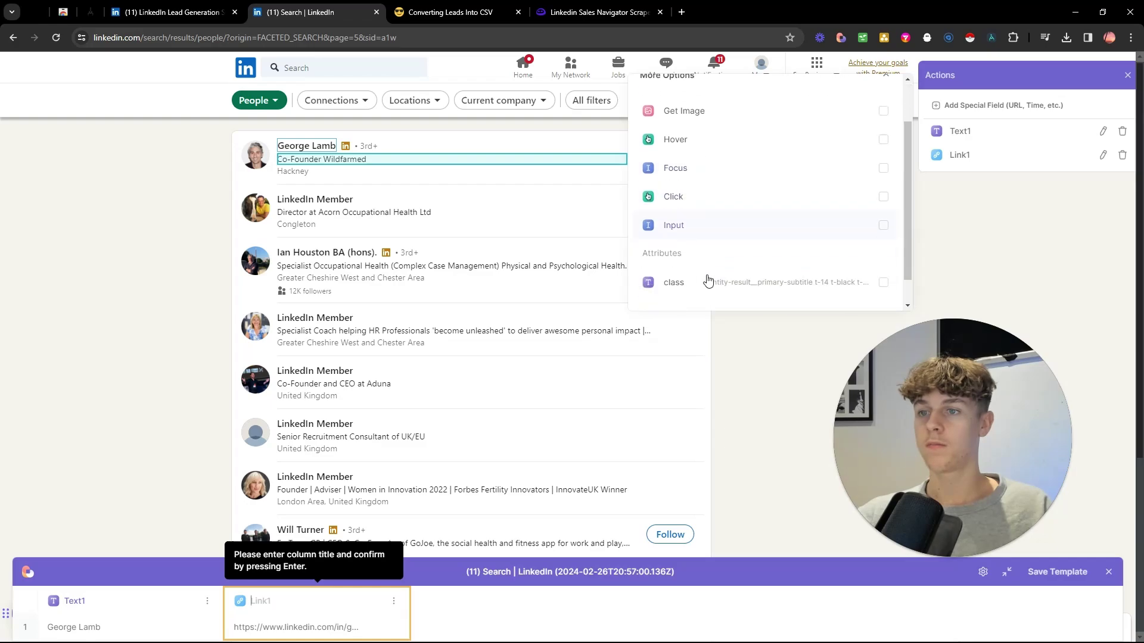
scroll(703, 239, down, 1)
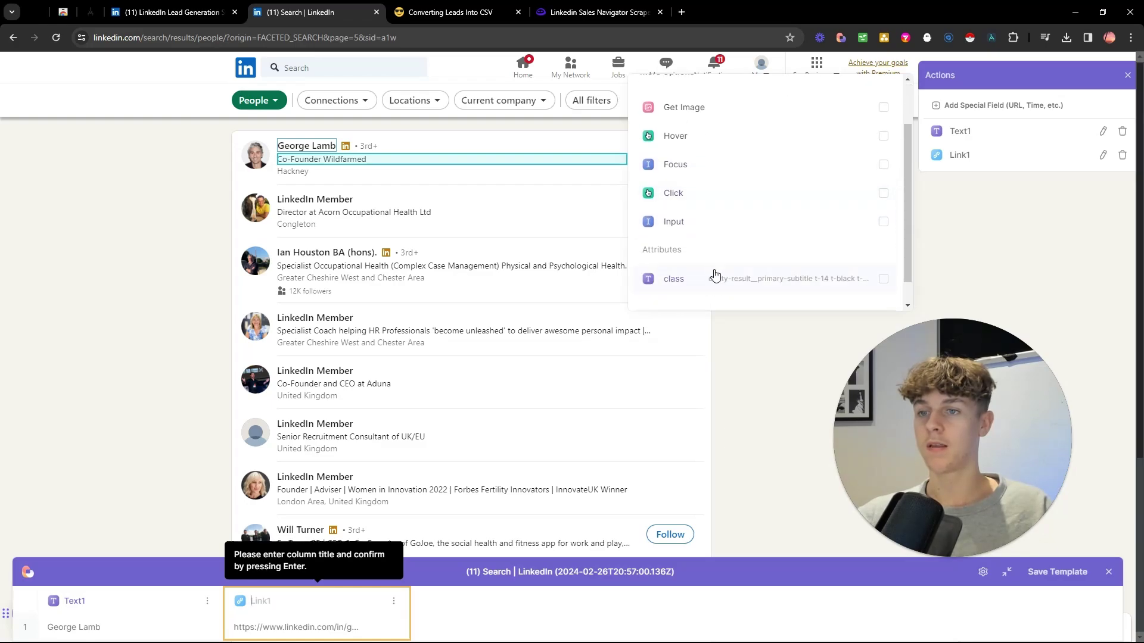
click(688, 229)
click(700, 213)
click(741, 281)
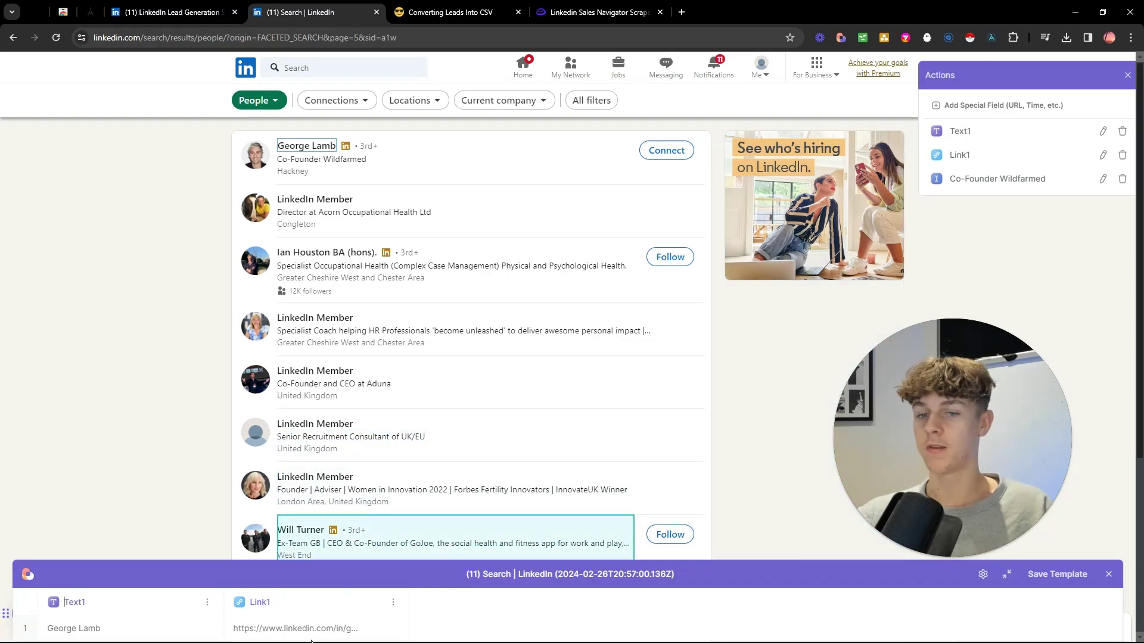
click(1058, 574)
right_click(471, 445)
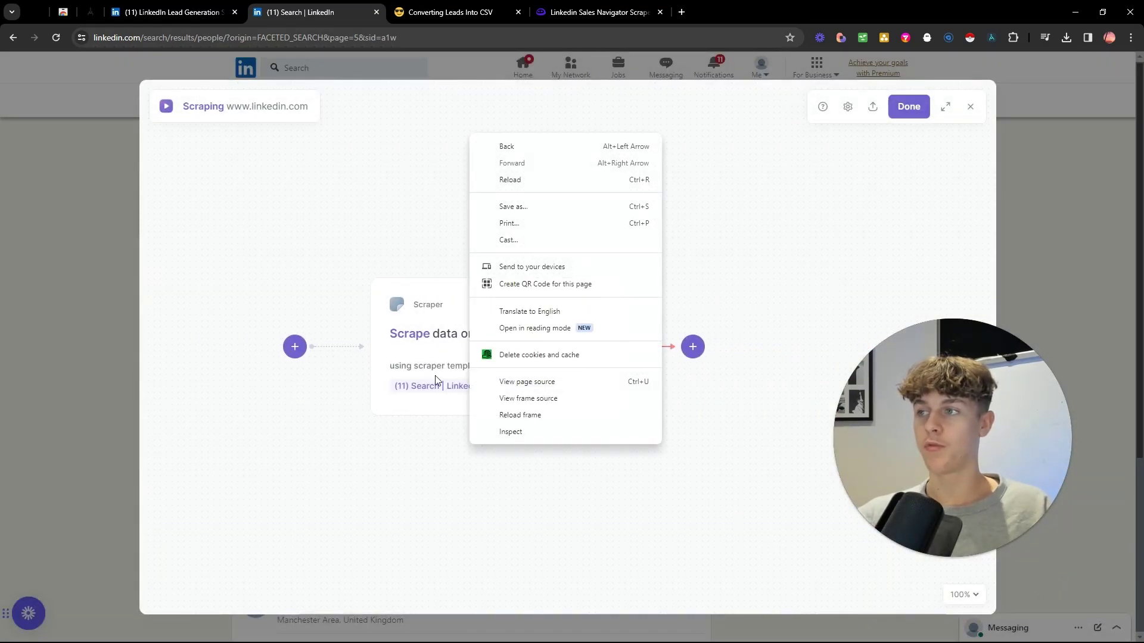
click(331, 235)
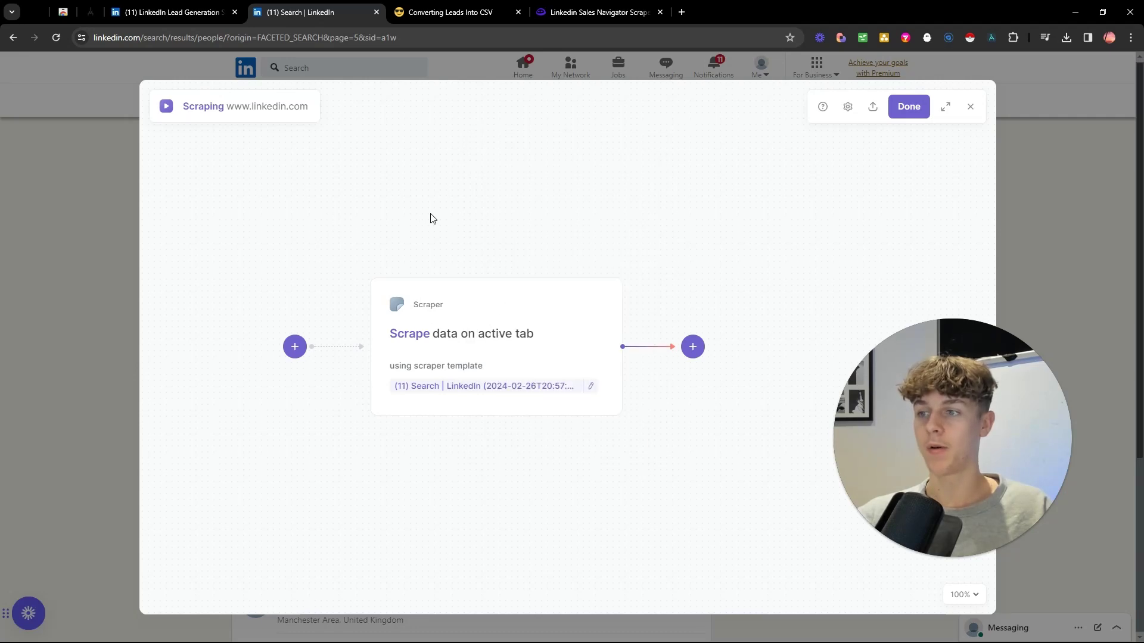
drag(423, 221, 355, 230)
right_click(352, 229)
click(329, 210)
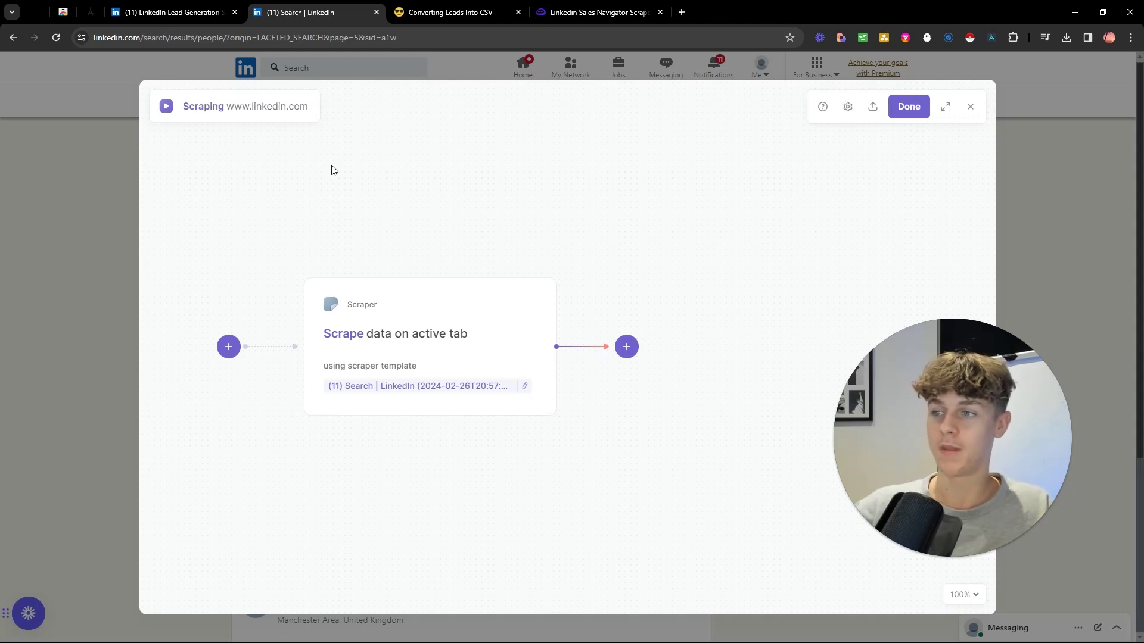
mouse_move(396, 365)
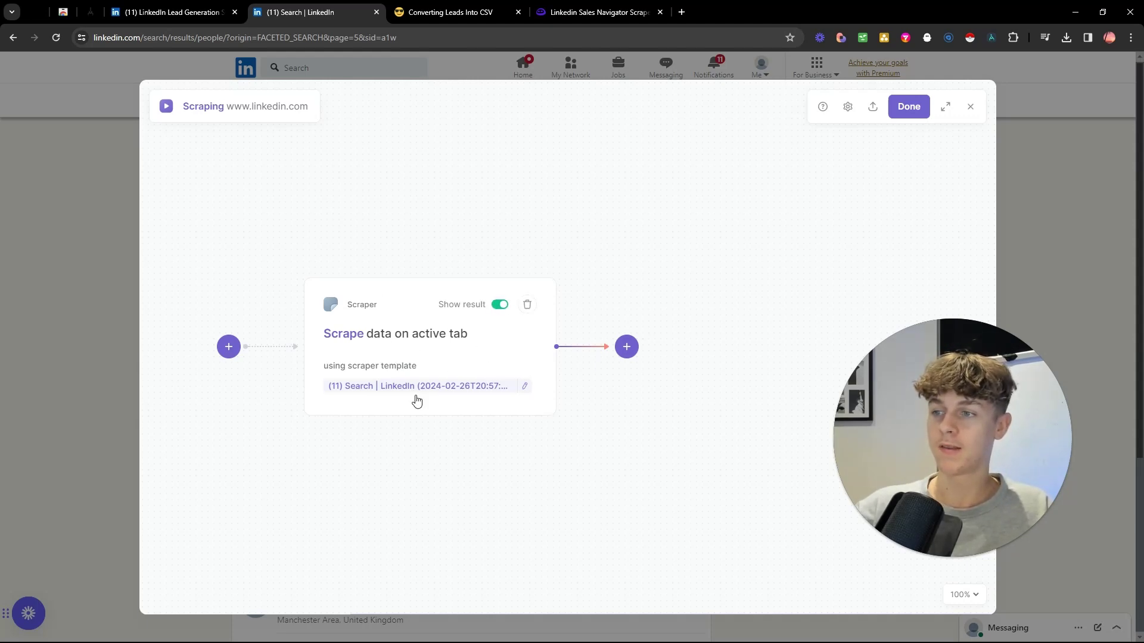
Pan the playbook canvas to bring the Find all links step into view.
right_click(575, 218)
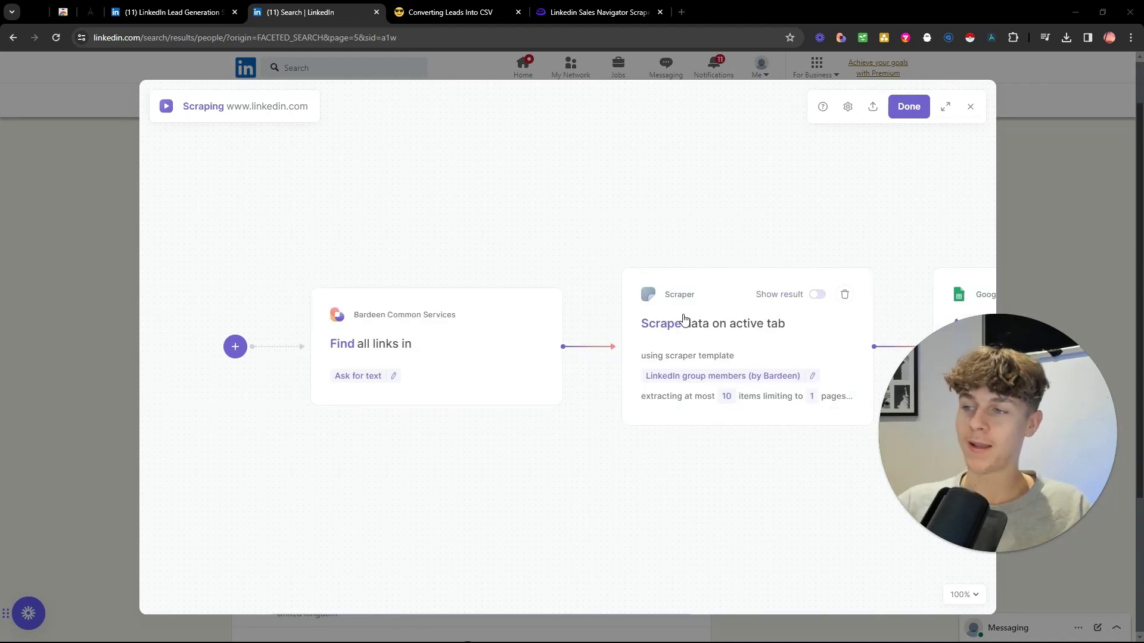
scroll(552, 244, right, 4)
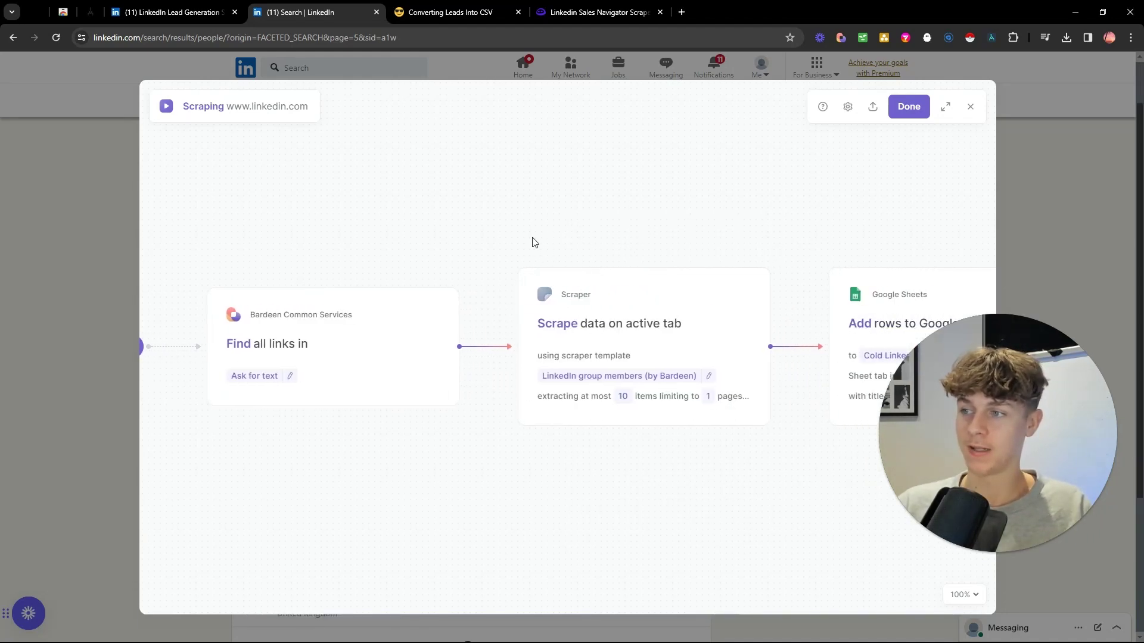
right_click(533, 242)
click(530, 237)
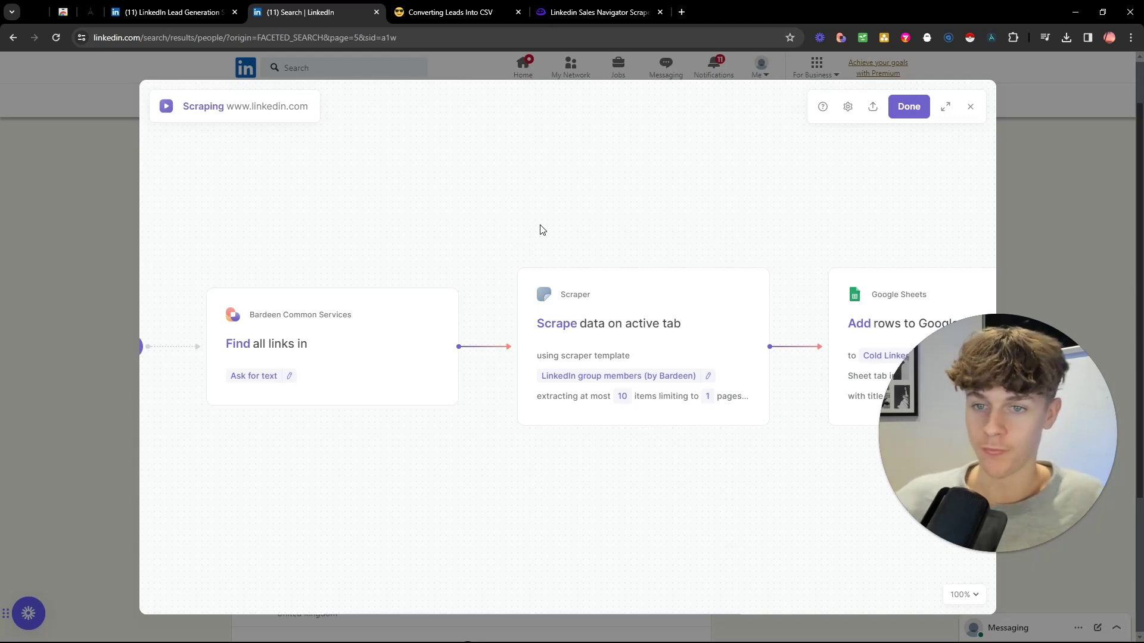
drag(285, 234, 474, 232)
right_click(474, 235)
click(406, 235)
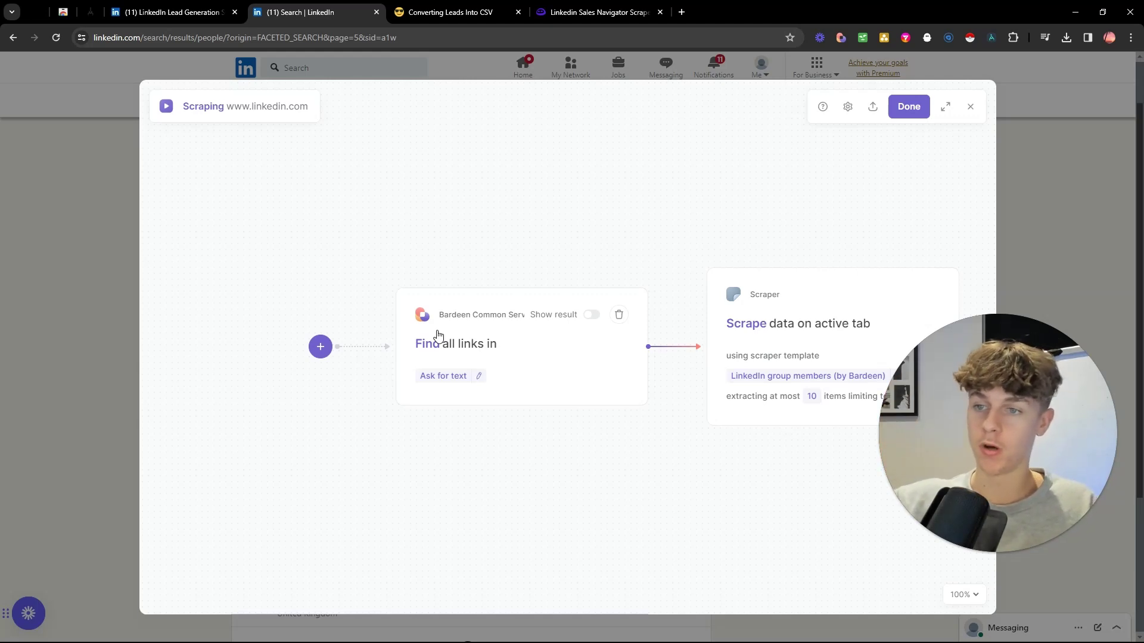
Switch on Show result for the Scraper step, with the Google Sheets step in view.
drag(582, 266, 327, 266)
right_click(347, 286)
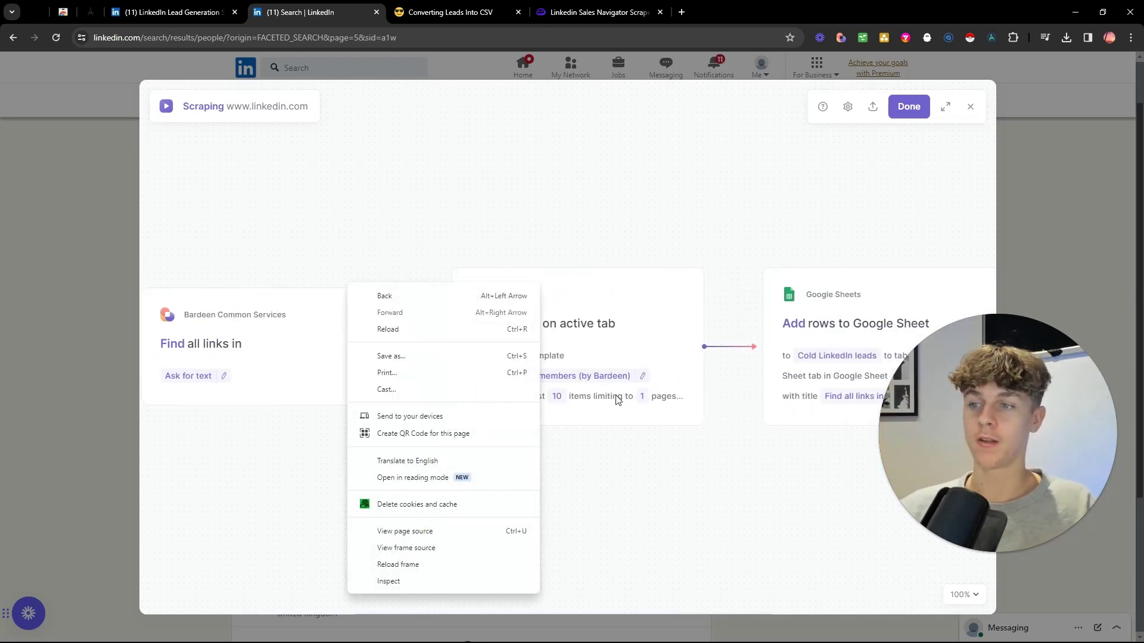
click(612, 288)
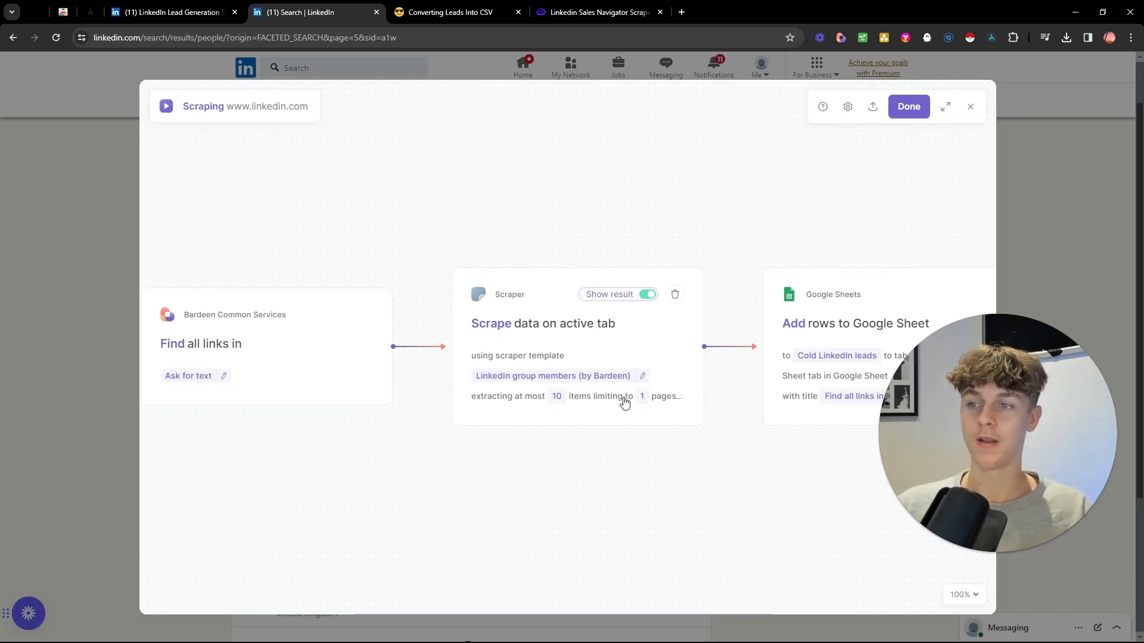
scroll(719, 403, right, 3)
right_click(548, 408)
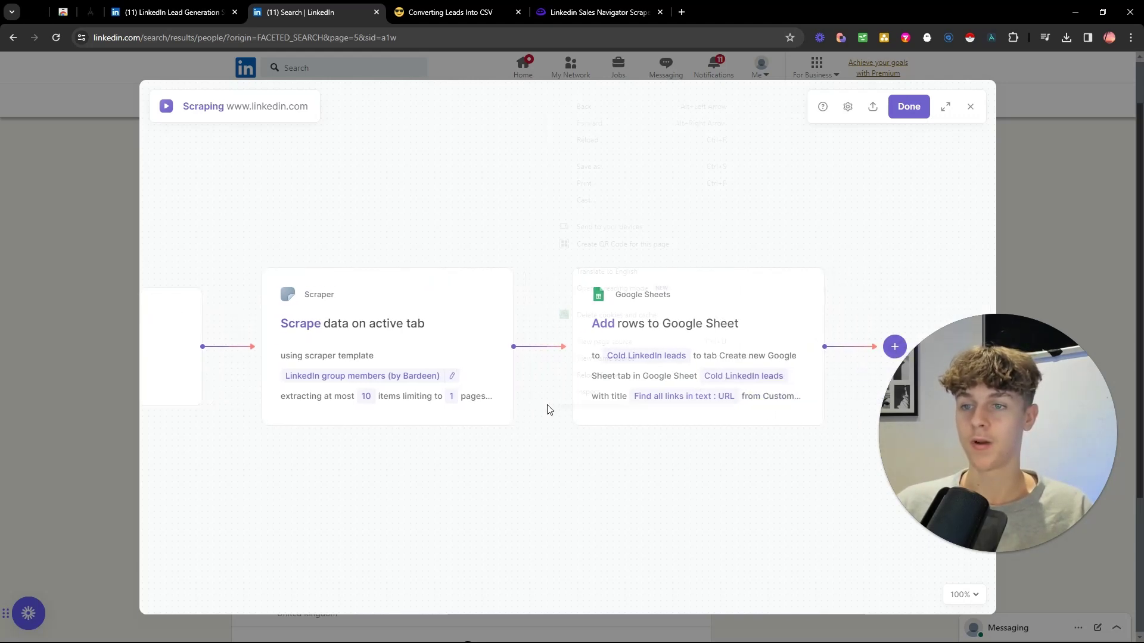
click(802, 442)
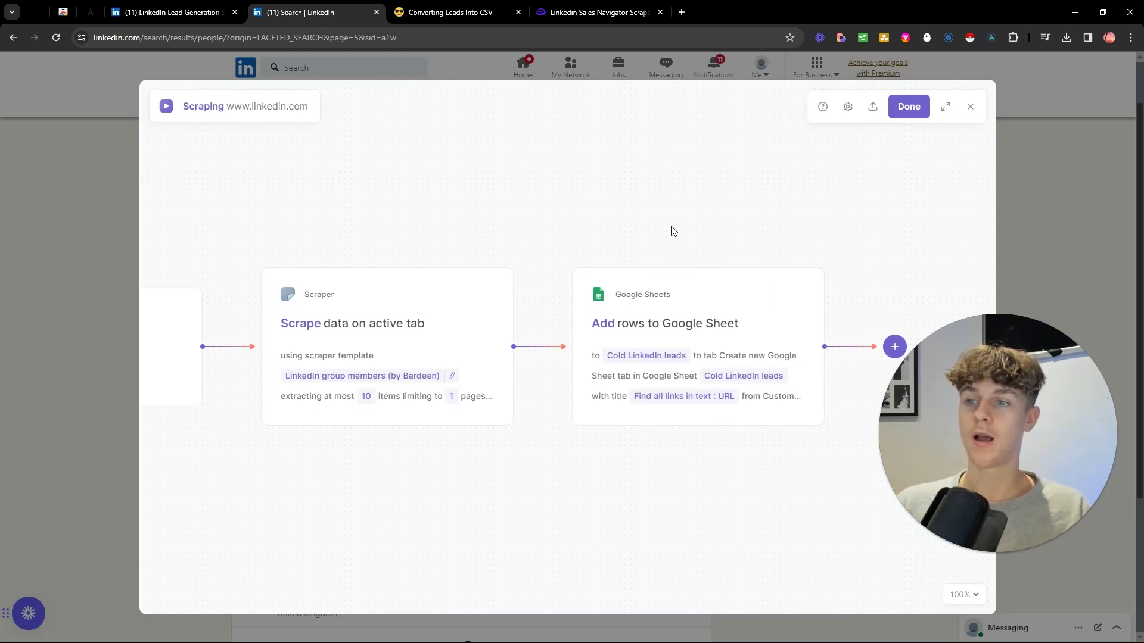
Save the scraping playbook and start a run, entering 'whta' as input without saving inputs.
click(905, 107)
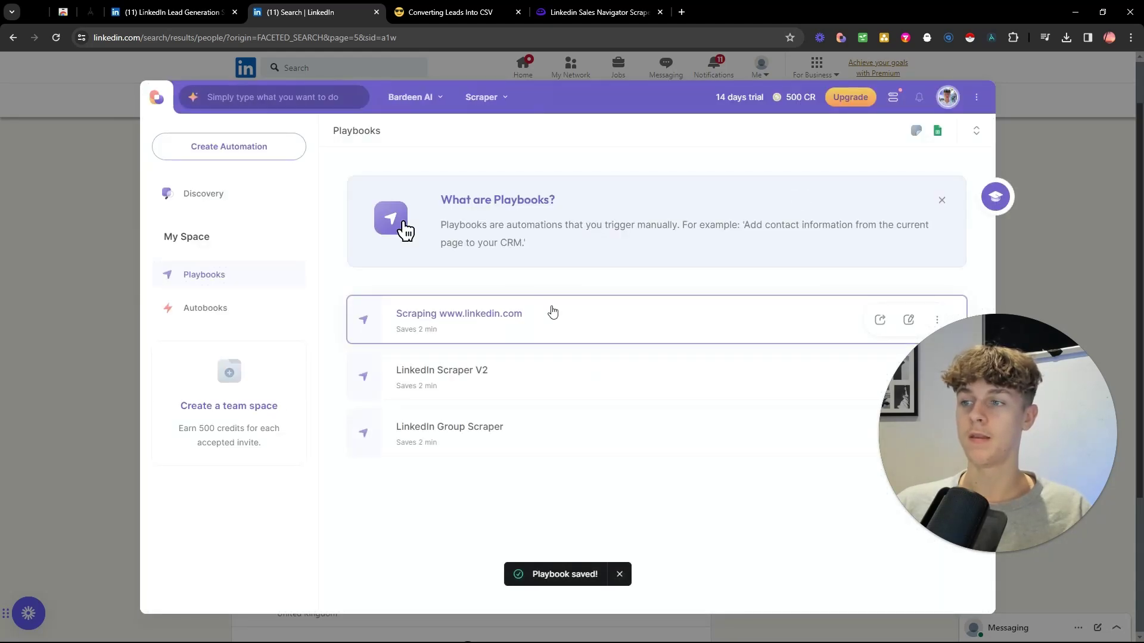
click(527, 323)
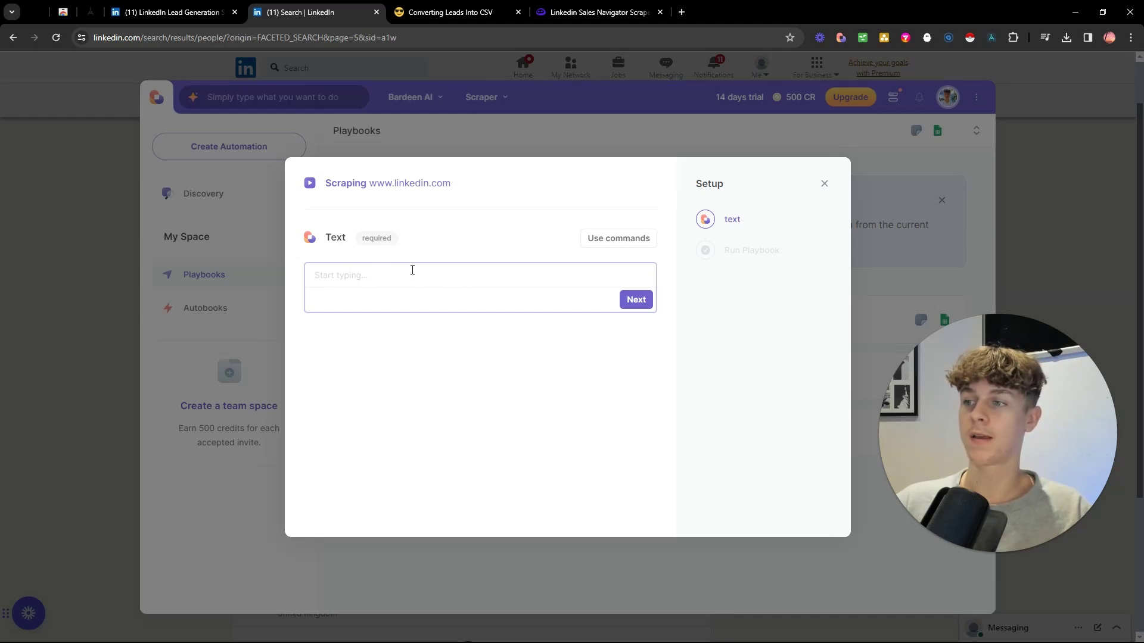
text(whta)
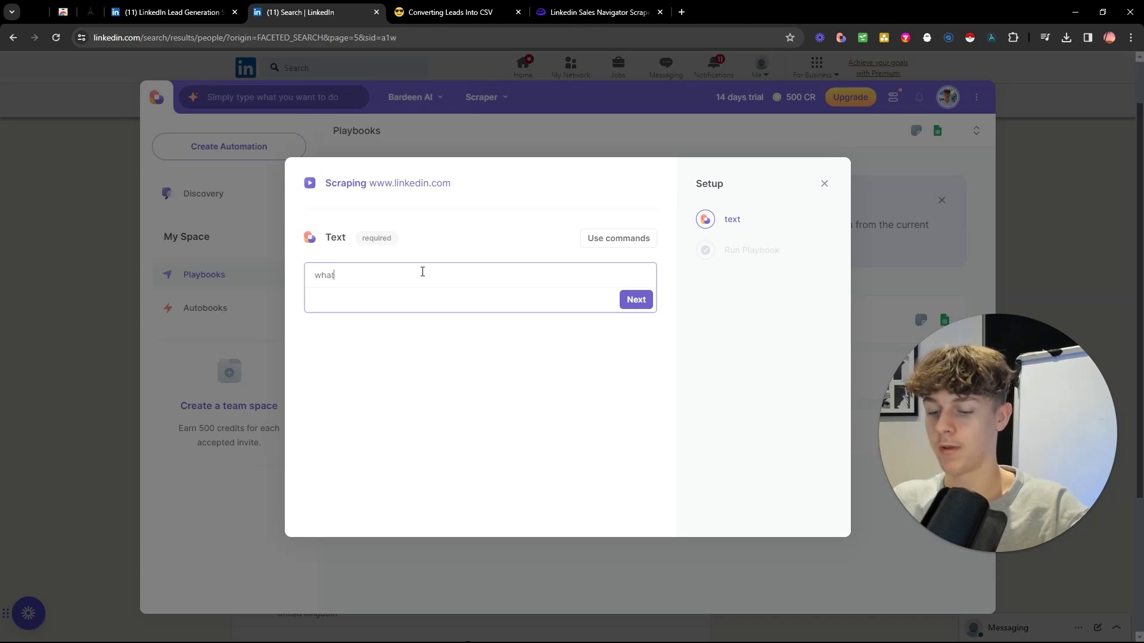
click(629, 304)
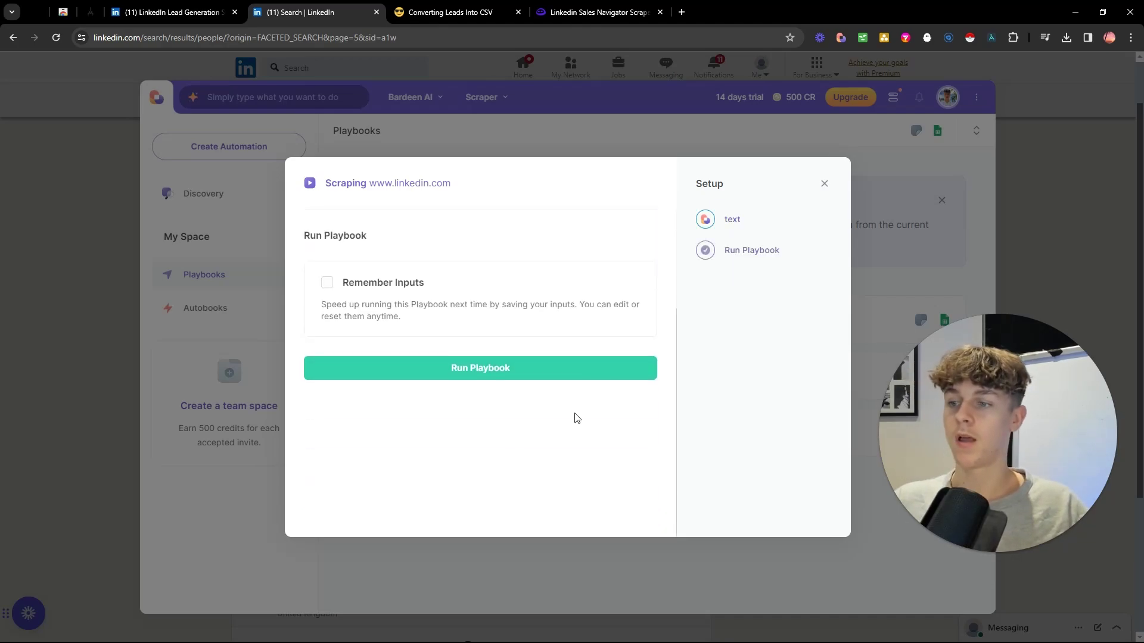
click(327, 283)
click(327, 284)
click(441, 375)
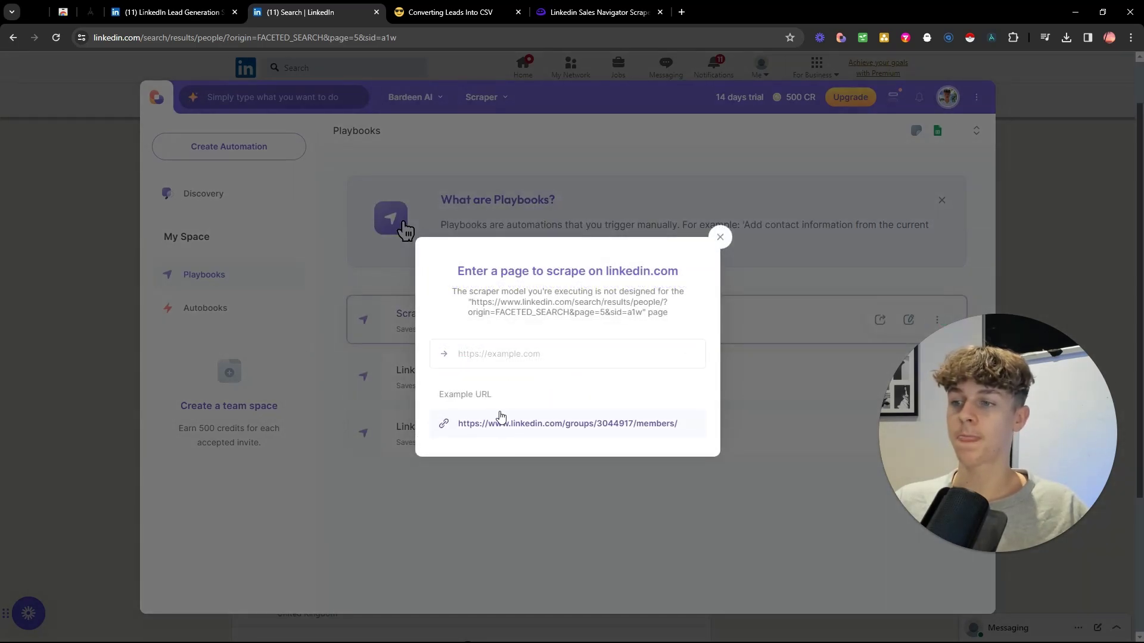
Paste the LinkedIn search results URL as the page to scrape and dismiss the no-results message.
click(476, 355)
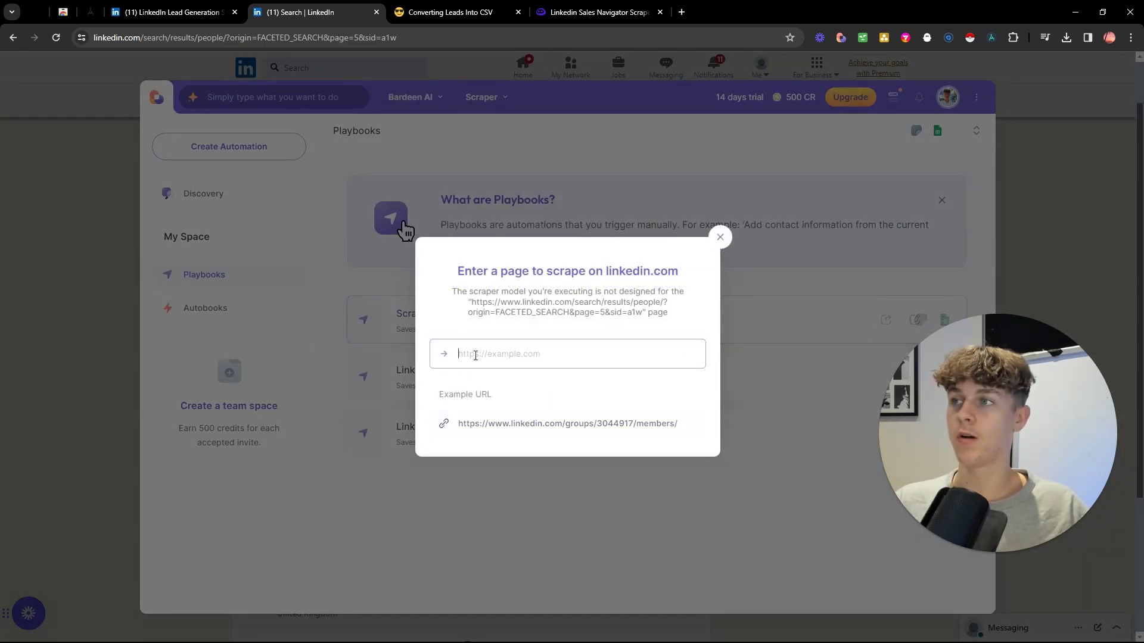
click(243, 39)
key(ctrl+c)
click(499, 347)
key(ctrl+v)
key(Return)
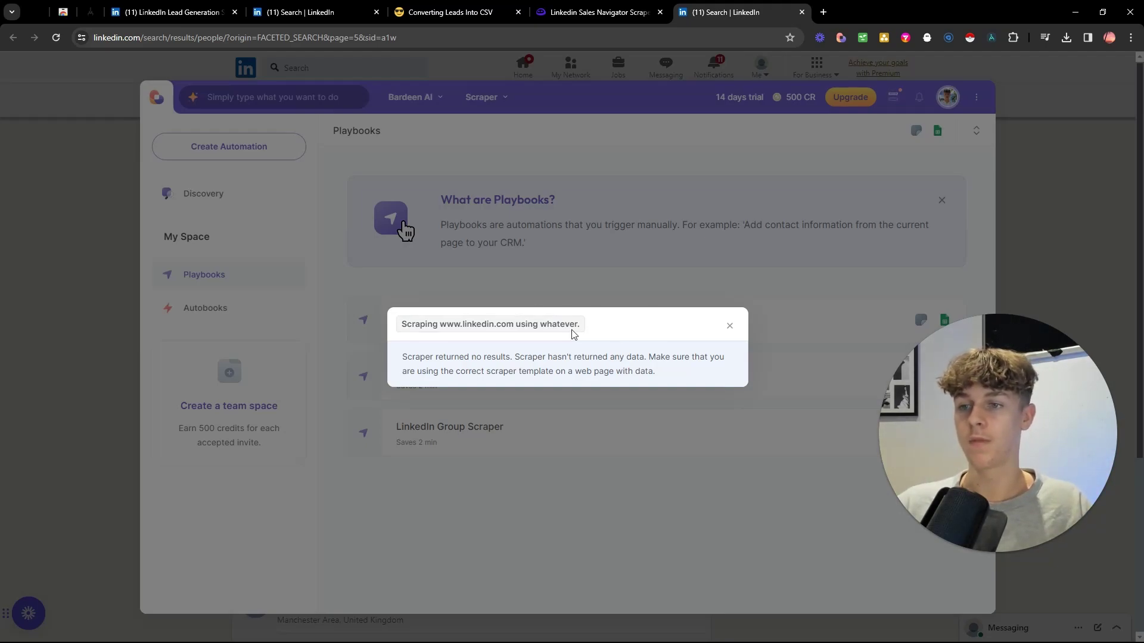
click(729, 326)
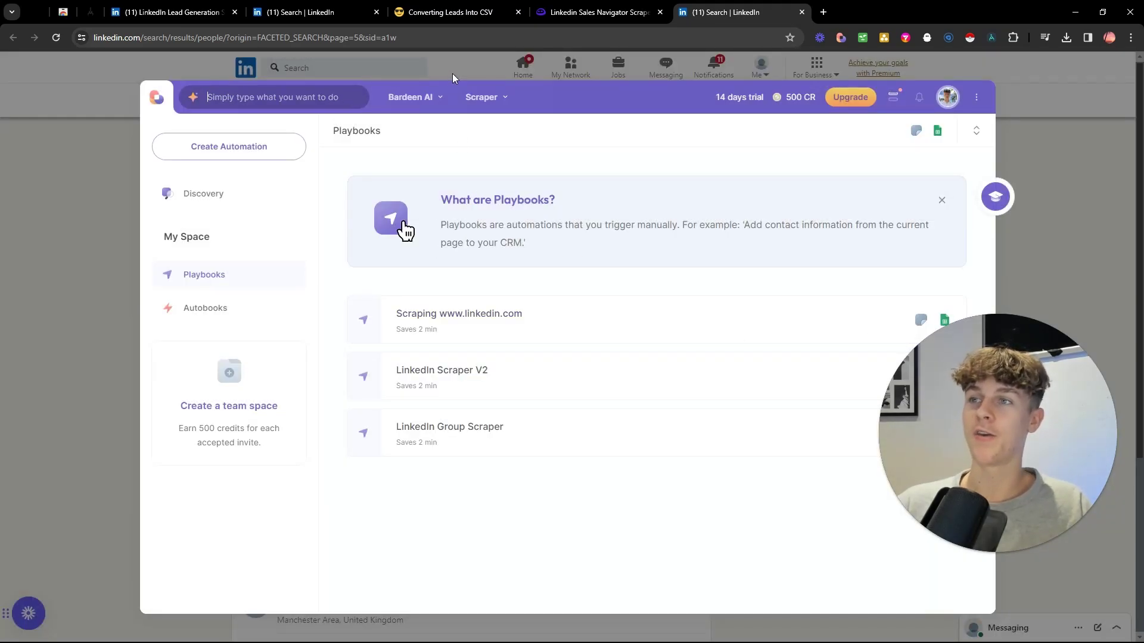
Return to the main Notion strategy guide and open the Step 3 Automated Messaging Leads page.
click(587, 13)
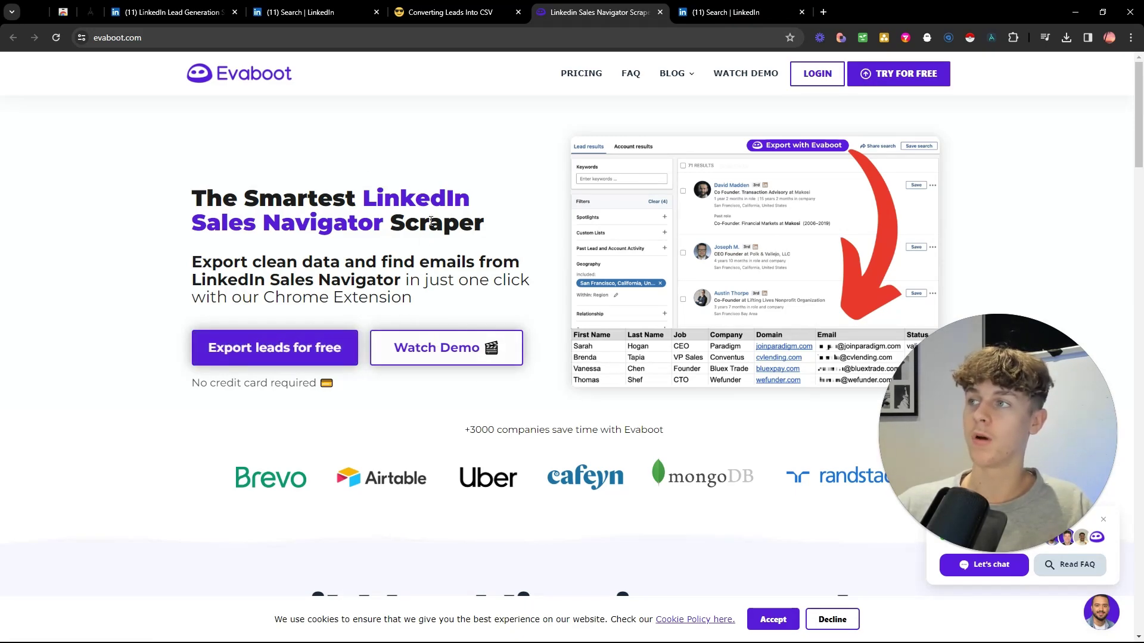
click(451, 13)
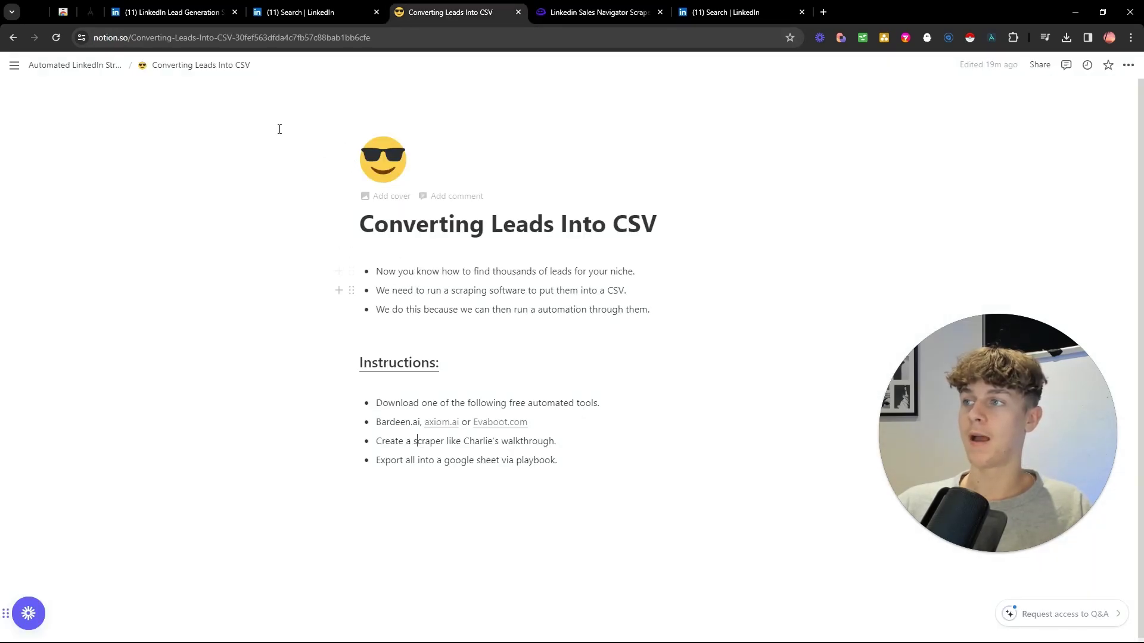
click(65, 66)
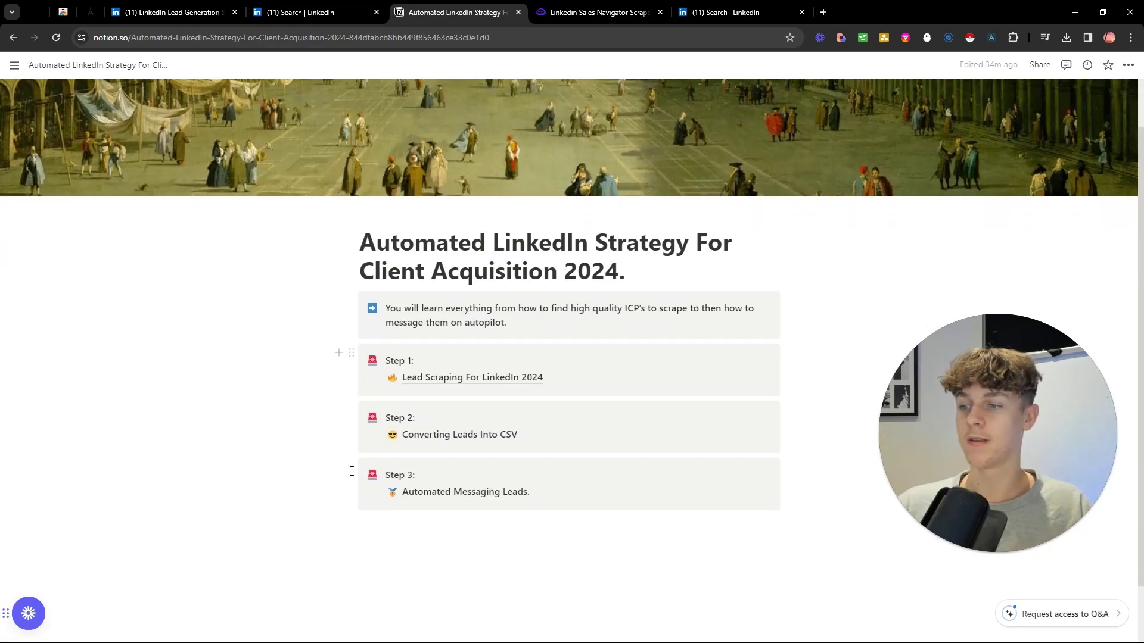
click(465, 492)
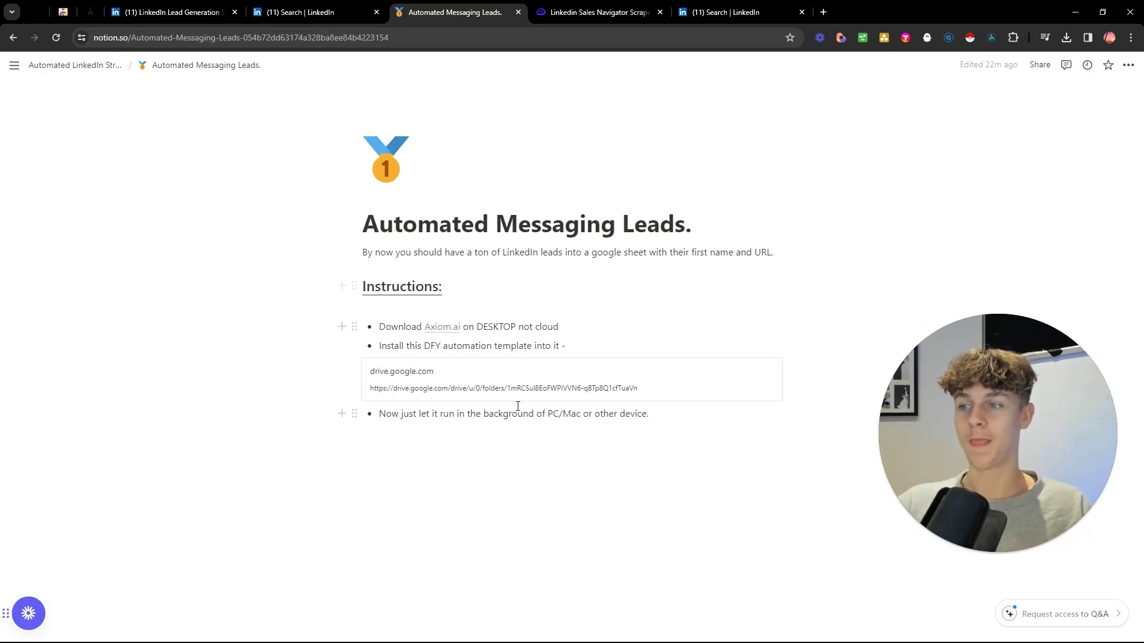
click(477, 383)
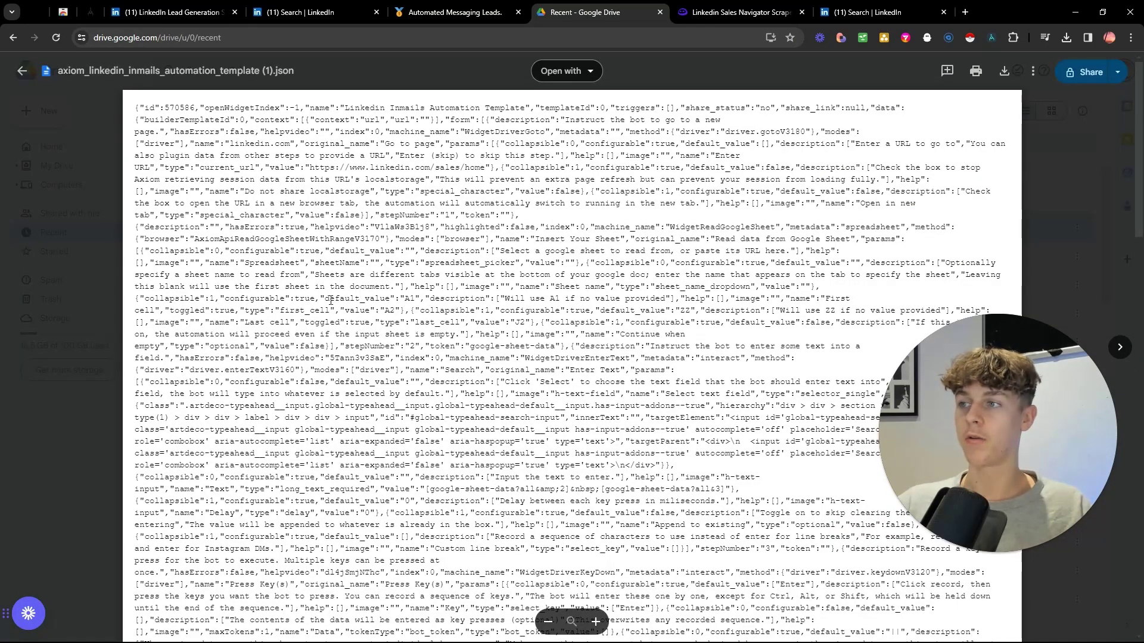
scroll(328, 304, down, 10)
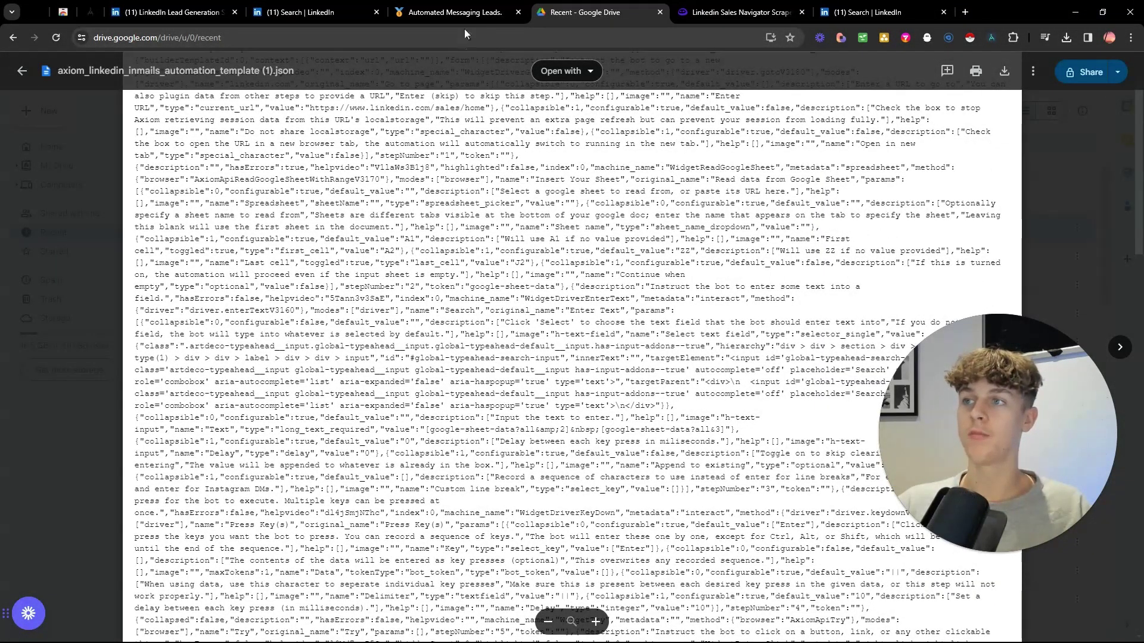
click(453, 13)
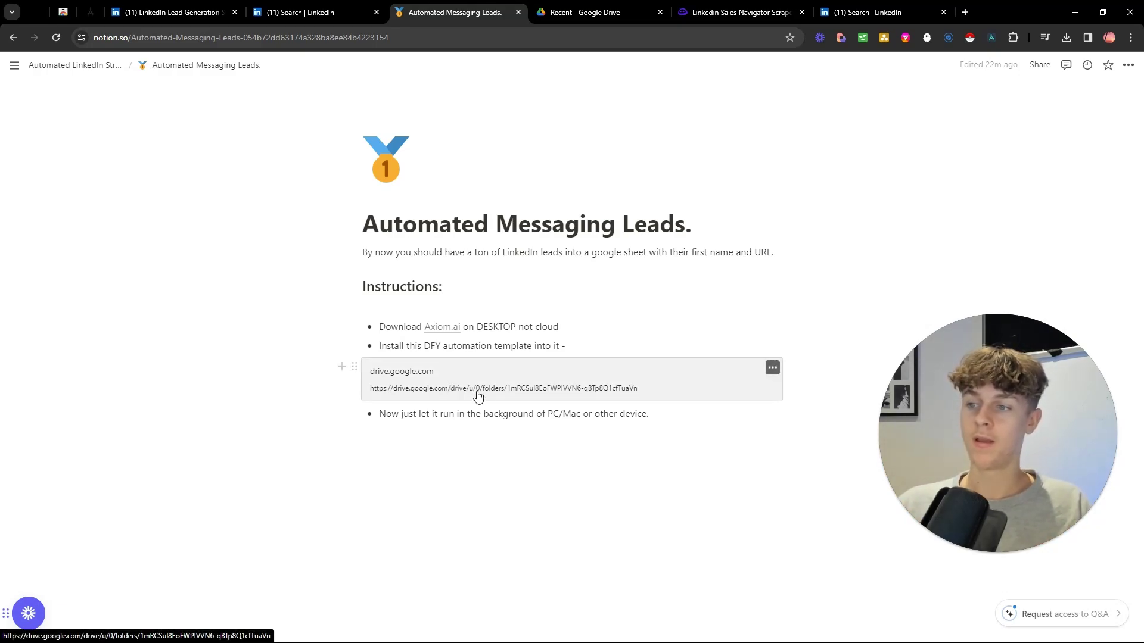
Create an empty text block below the final instruction bullet.
click(453, 449)
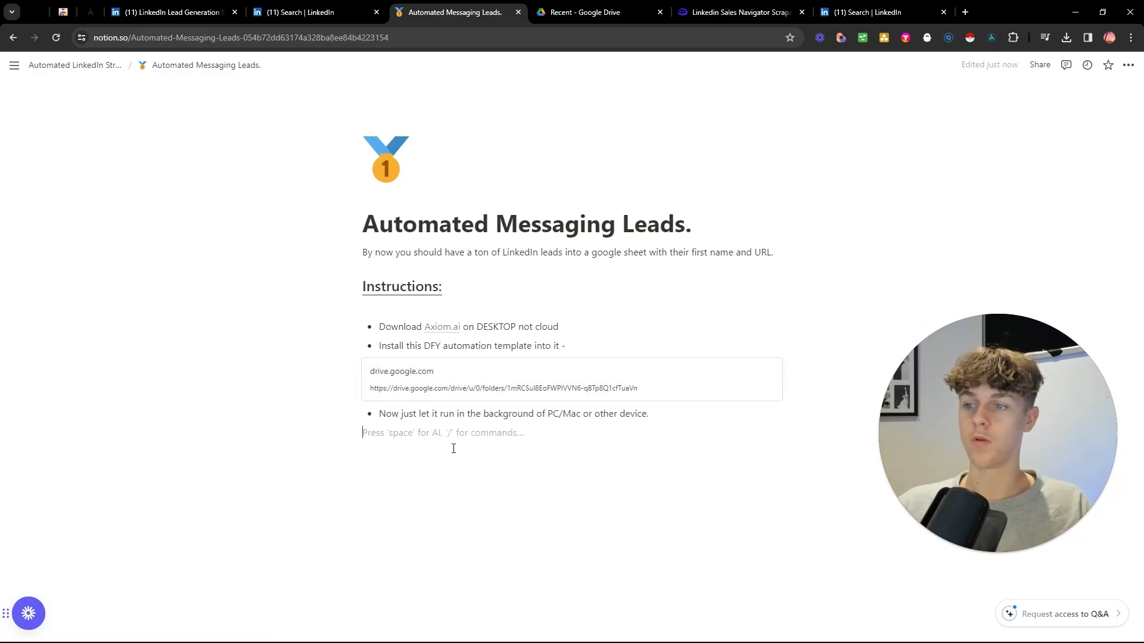